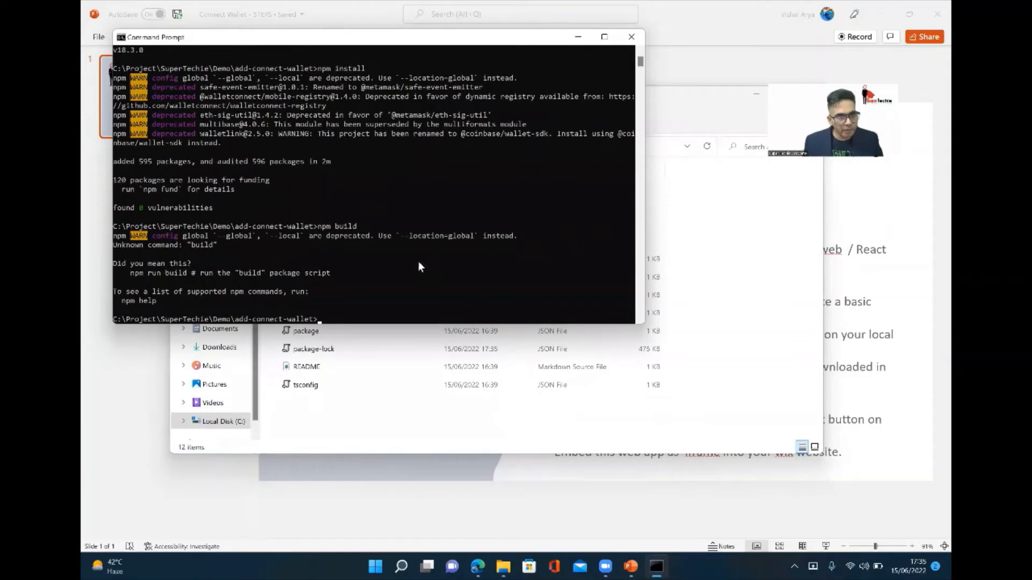
Build the add-connect-wallet project with npm run build and bring up its project folder in File Explorer.
text(np)
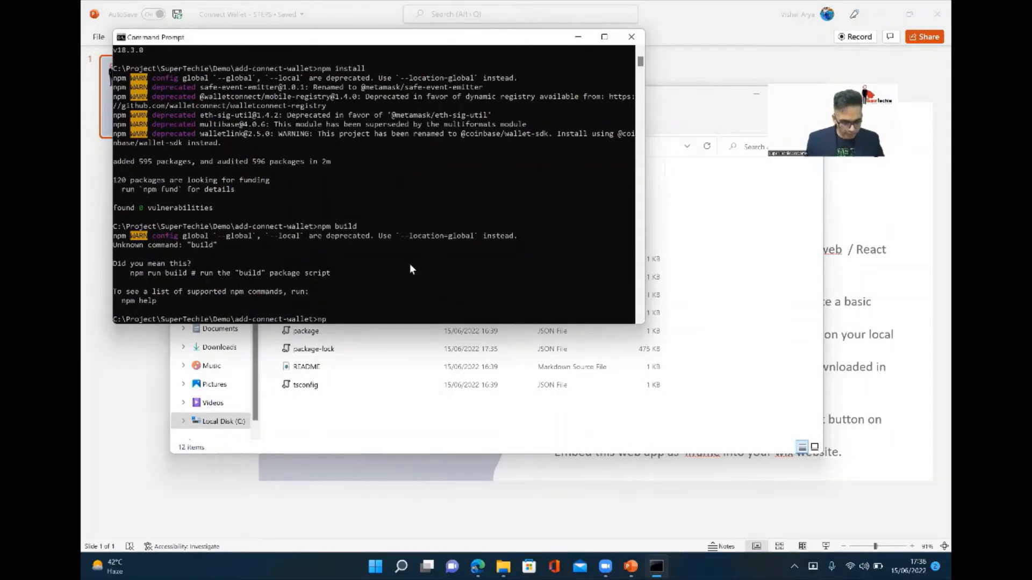
text(m run build)
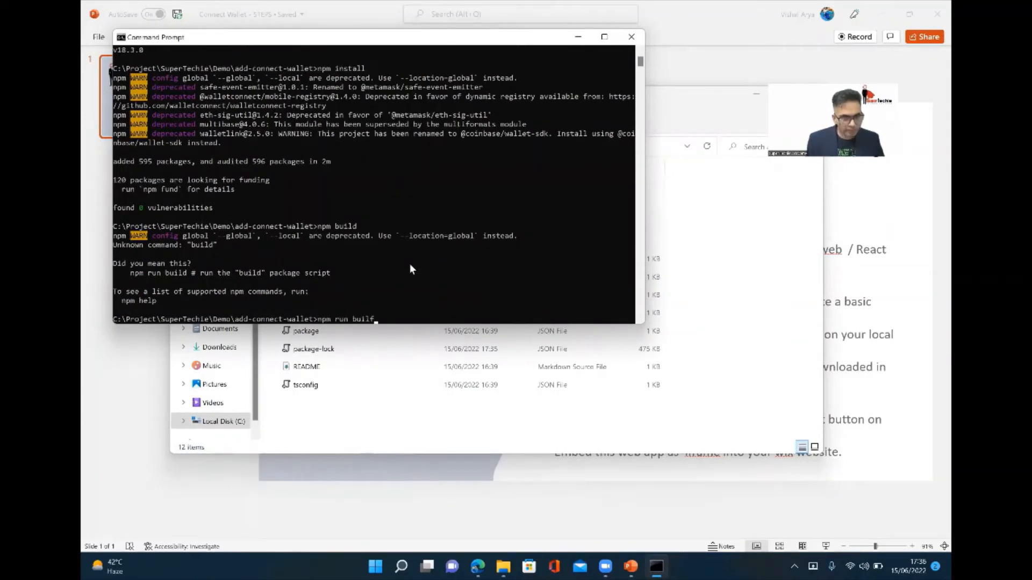
key(Return)
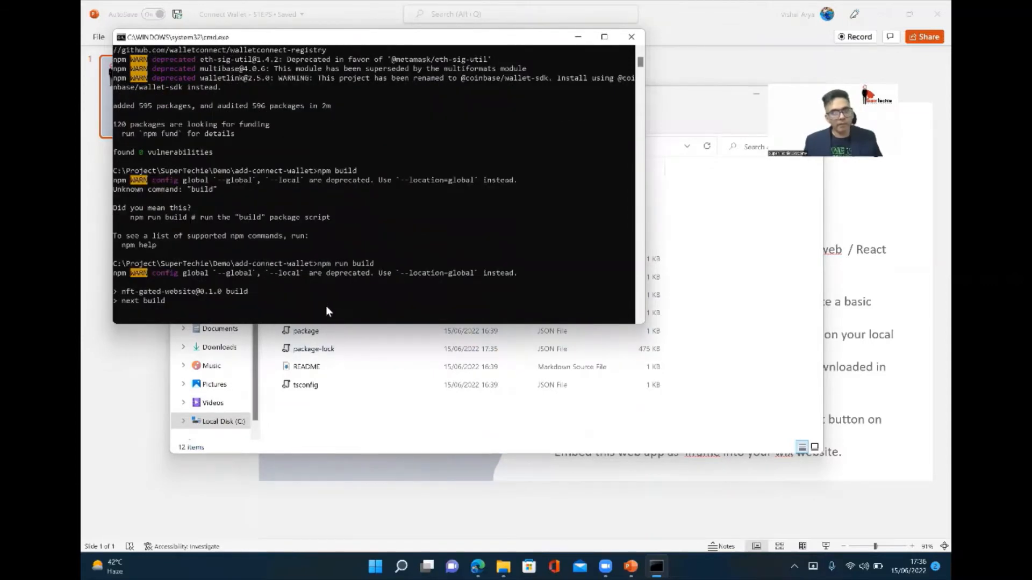
click(264, 329)
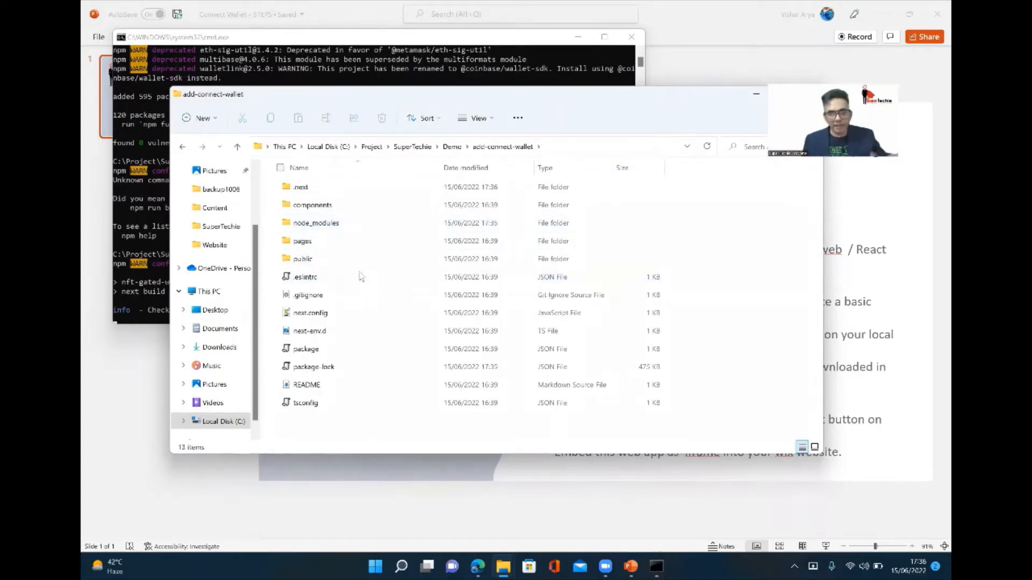
Review the Connect Wallet steps slide, then look over the Developer Tools and Public & Backend sections of the Wix editor in the browser.
click(631, 567)
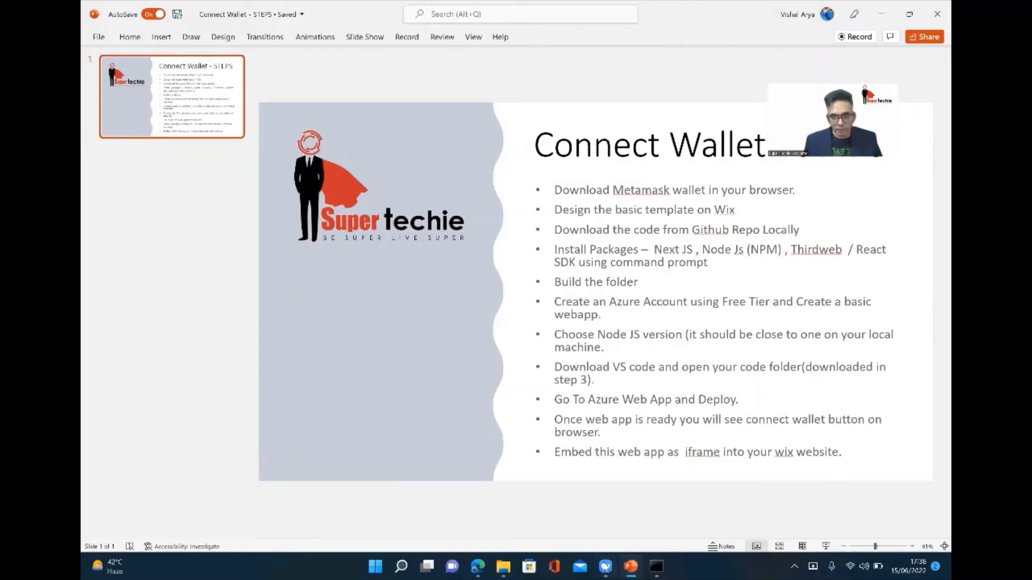
click(479, 567)
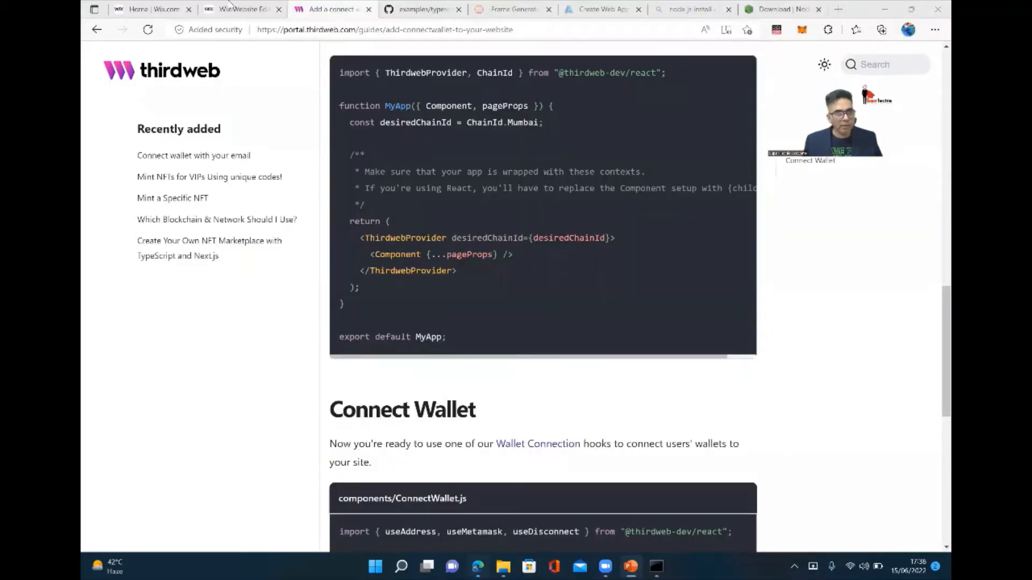
click(223, 11)
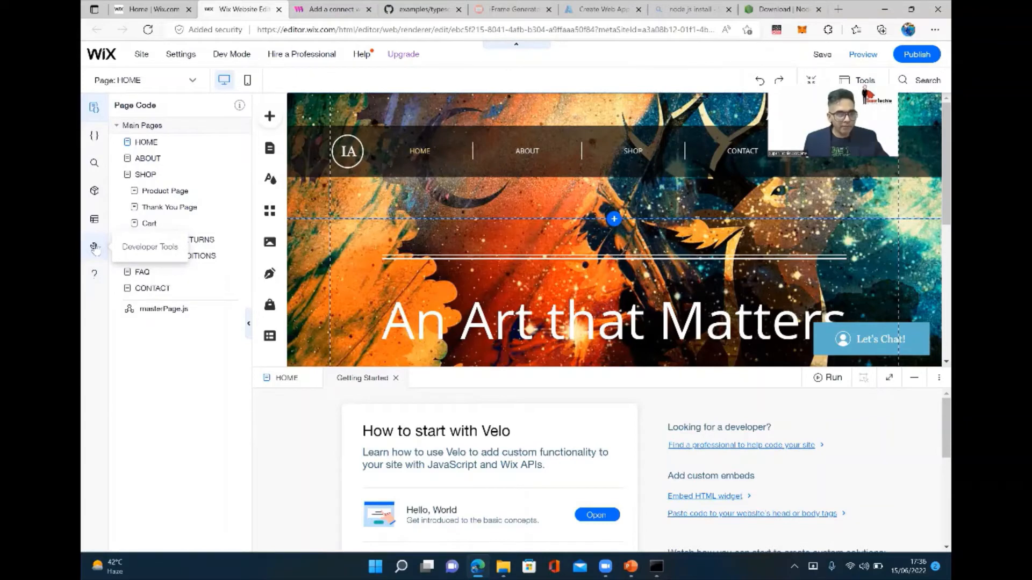
click(95, 248)
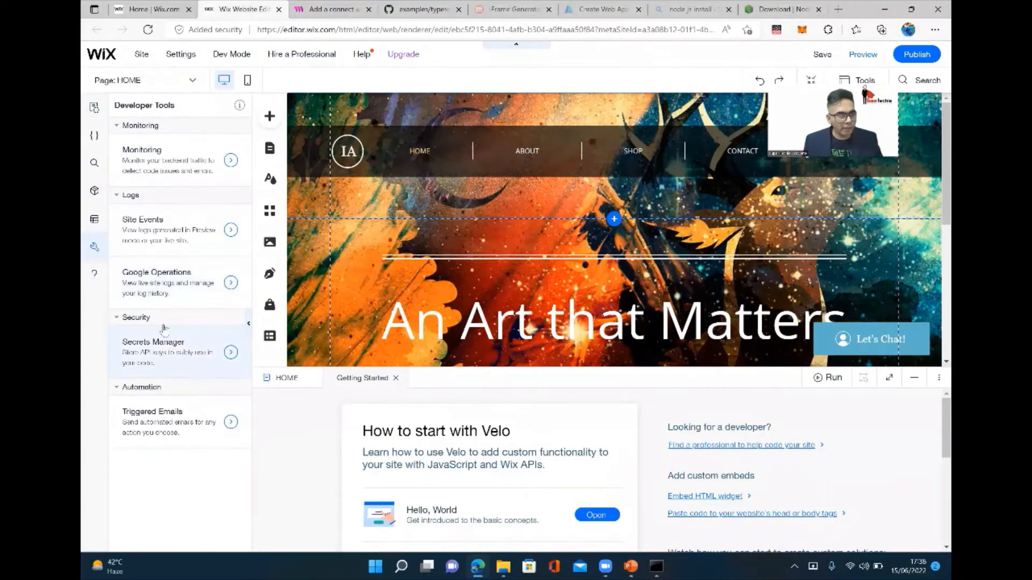
click(94, 136)
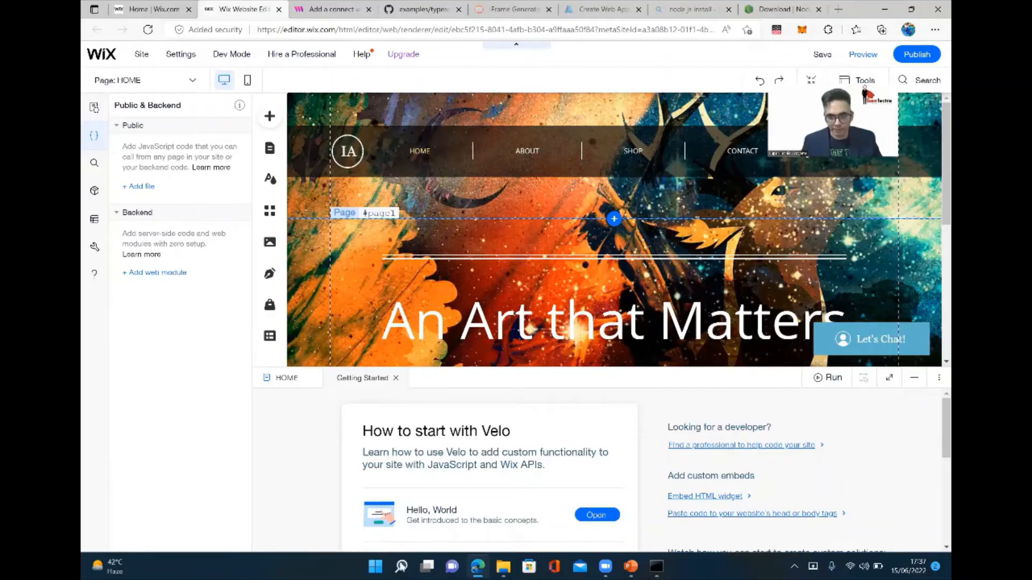
Check the build's progress in Command Prompt and return to the Connect Wallet steps slide in PowerPoint.
click(655, 566)
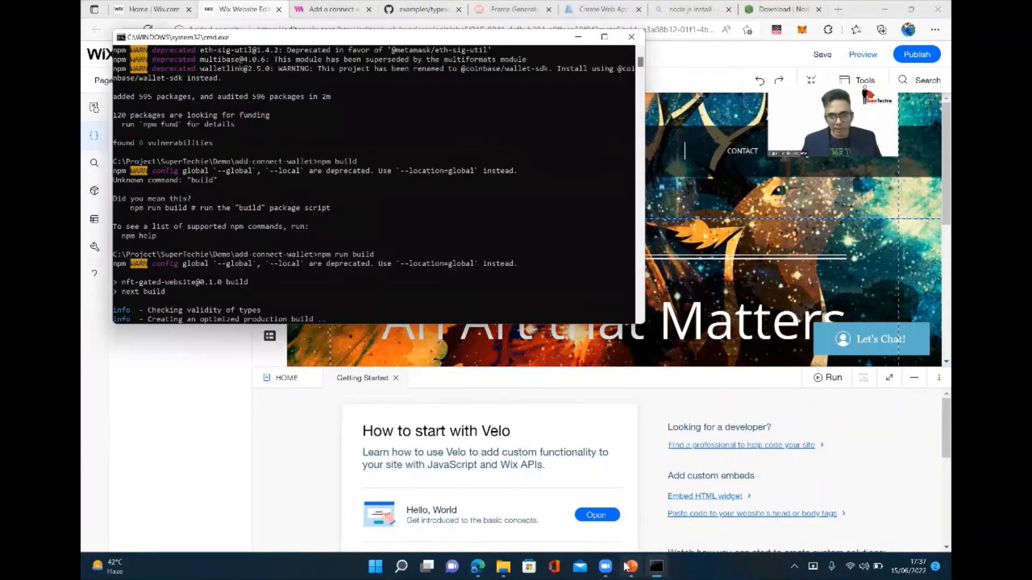
click(628, 566)
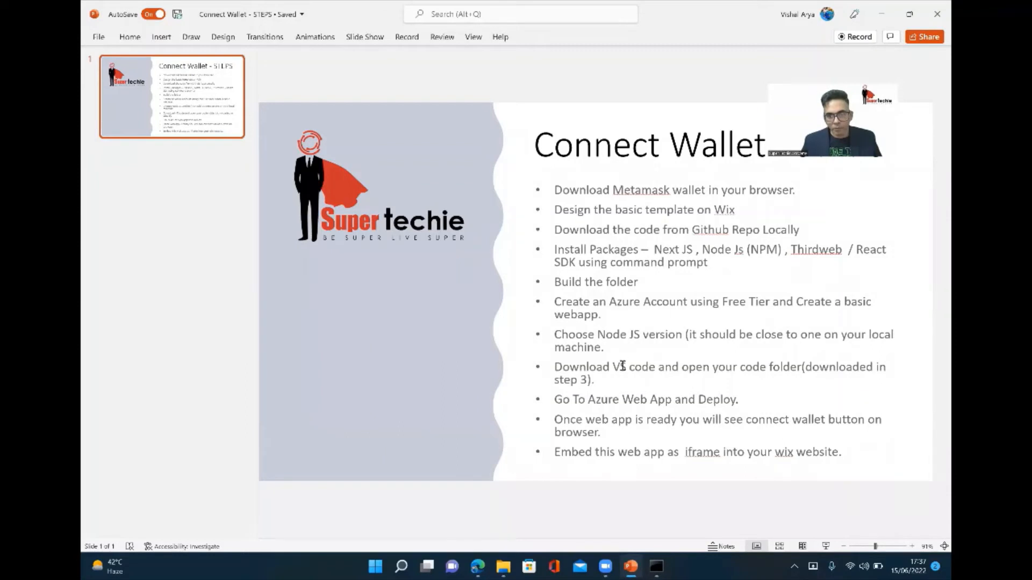
click(656, 566)
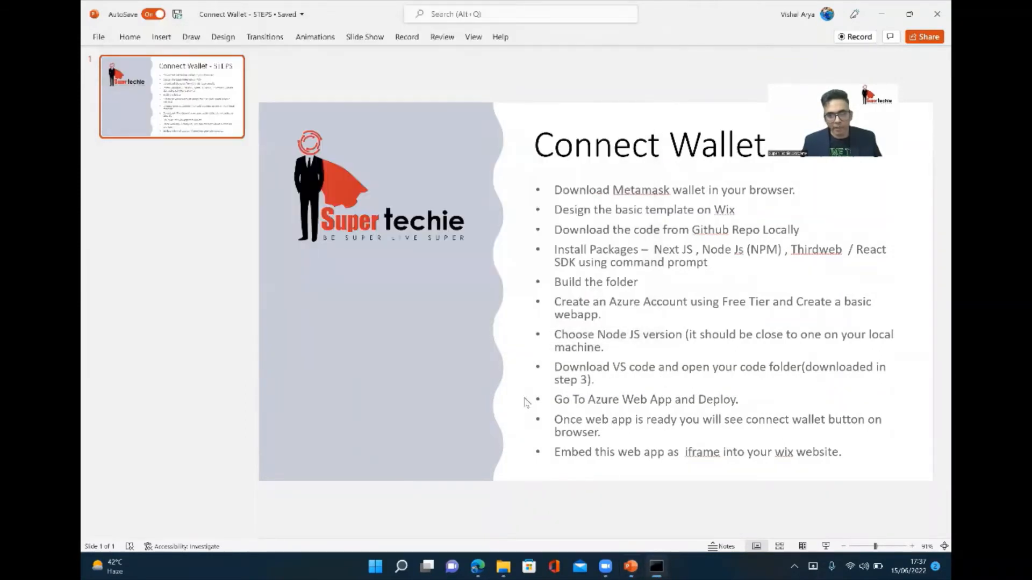
click(656, 567)
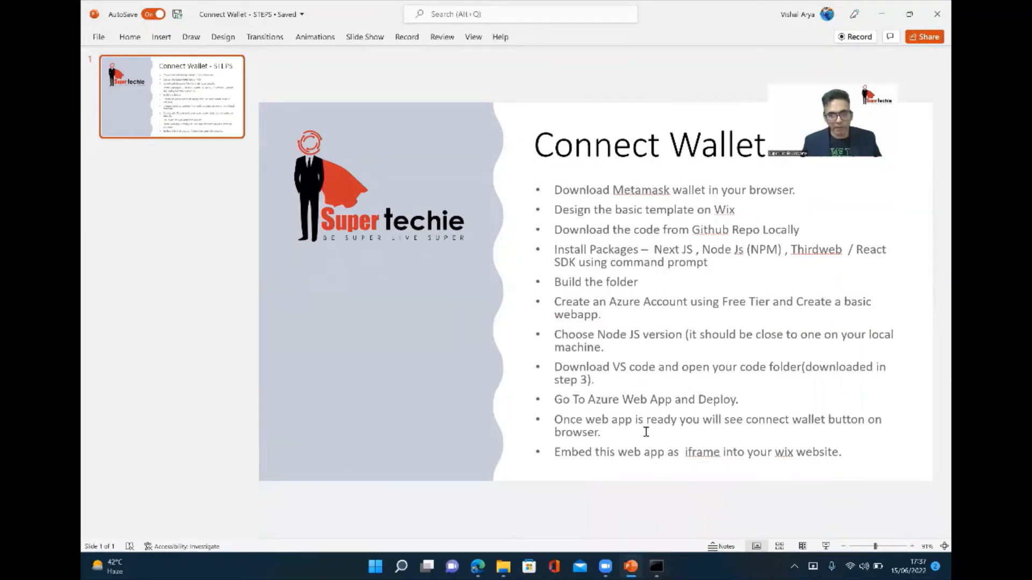
click(503, 566)
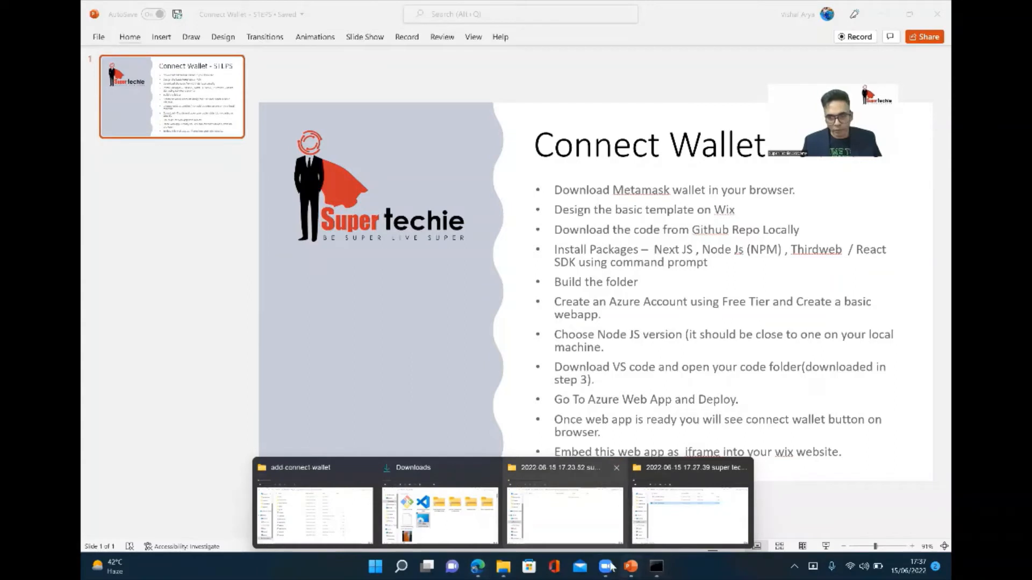
Search the computer for Visual Studio Code and open it.
click(408, 566)
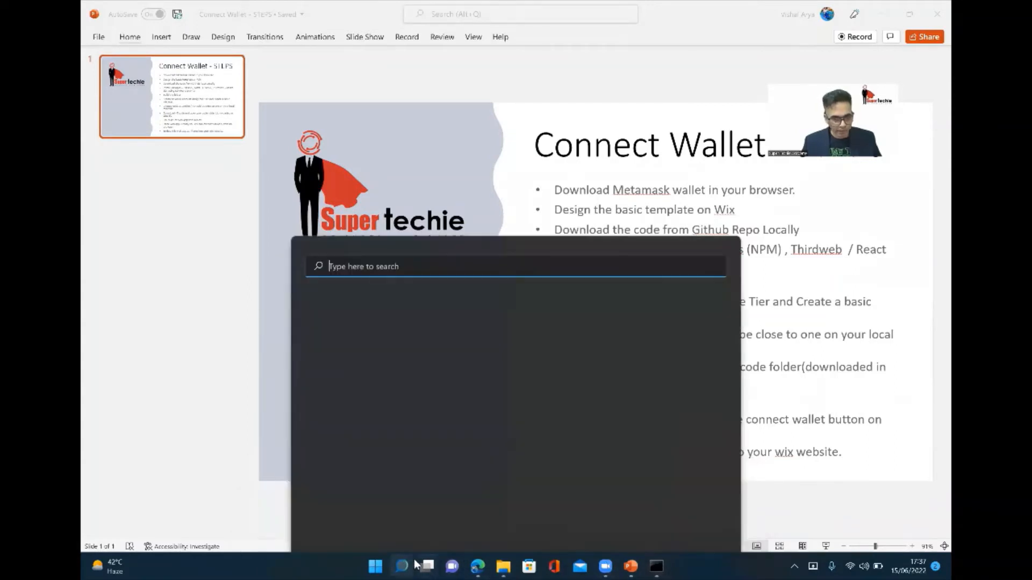
text(visu)
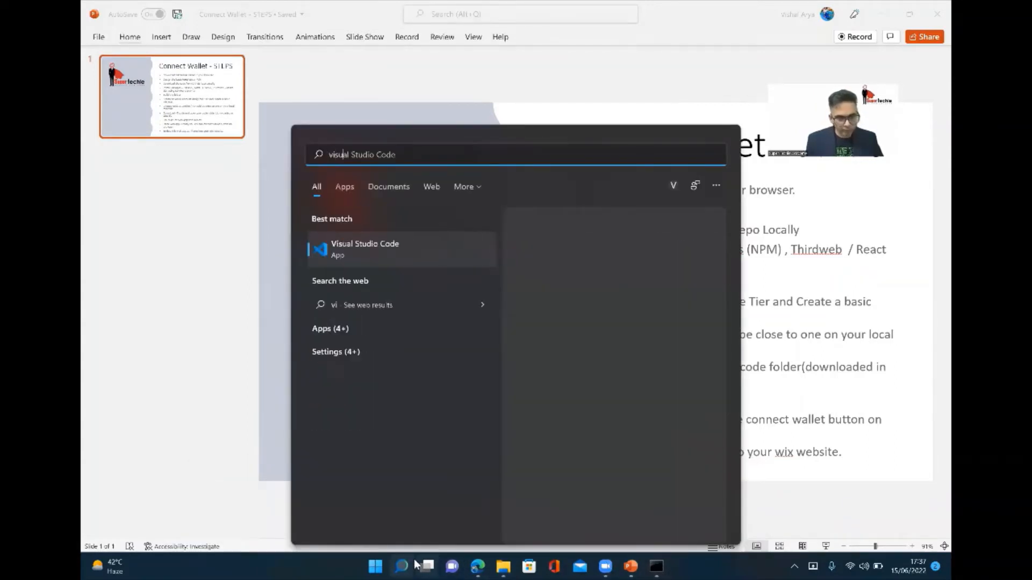
click(491, 253)
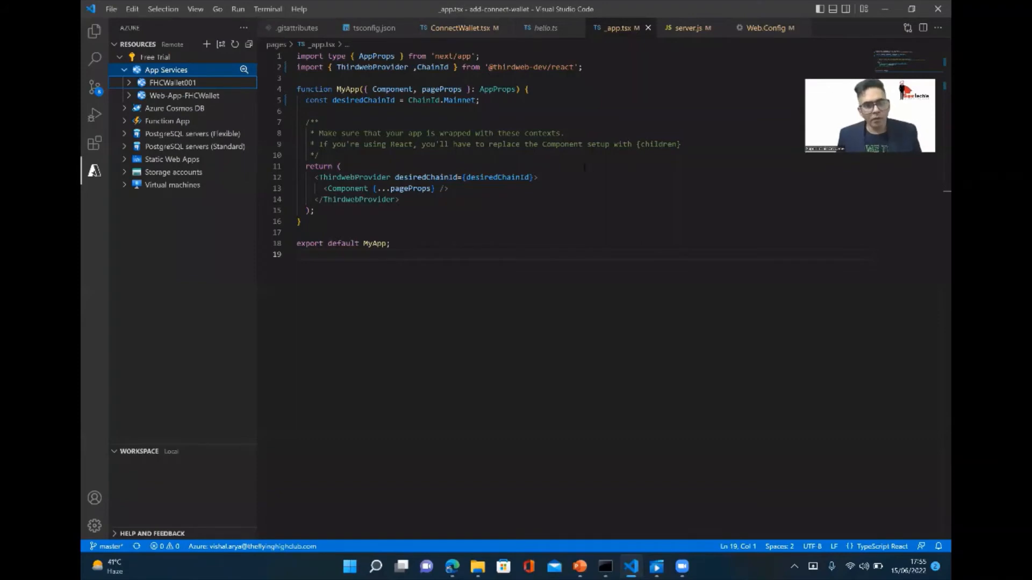
Examine index.tsx and ConnectWallet.tsx in the project files, highlighting the address line shown for a connected wallet.
key(alt+Tab)
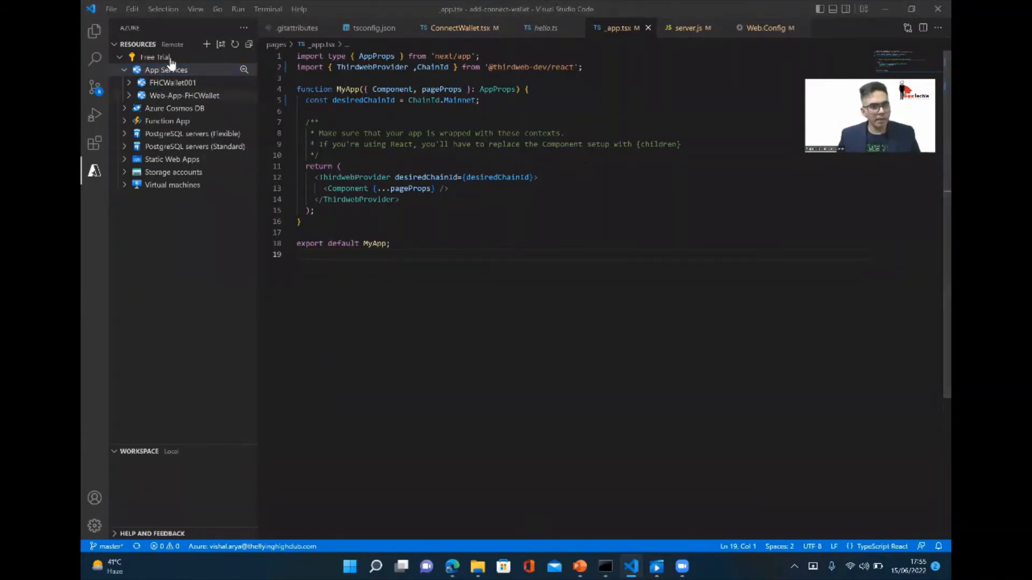
click(94, 31)
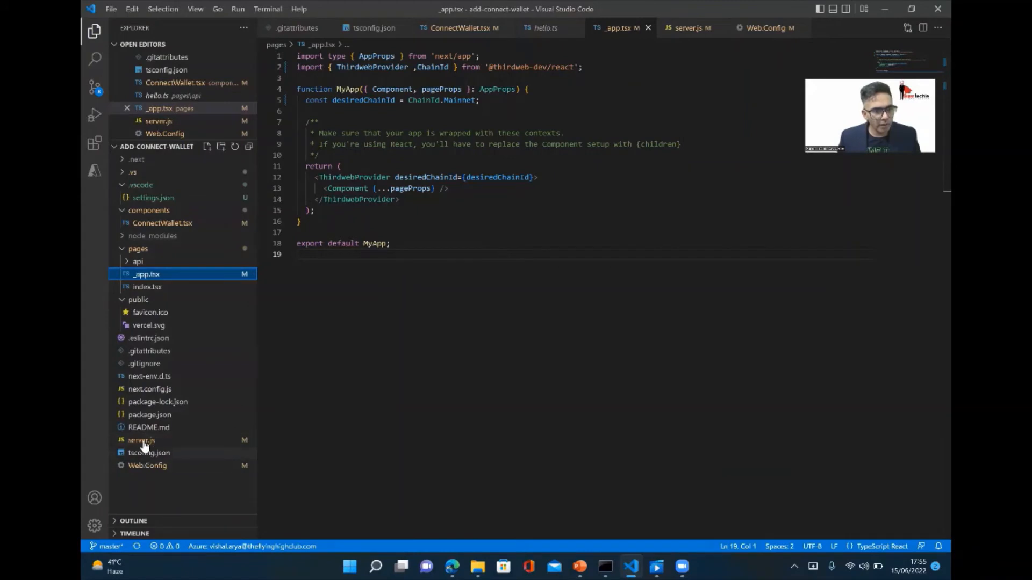
click(144, 287)
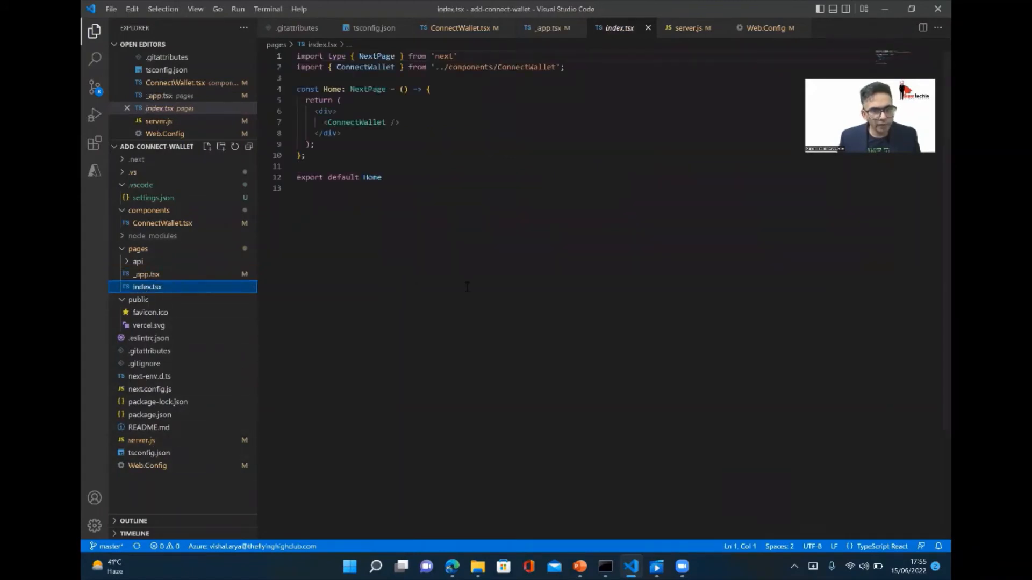
mouse_move(358, 124)
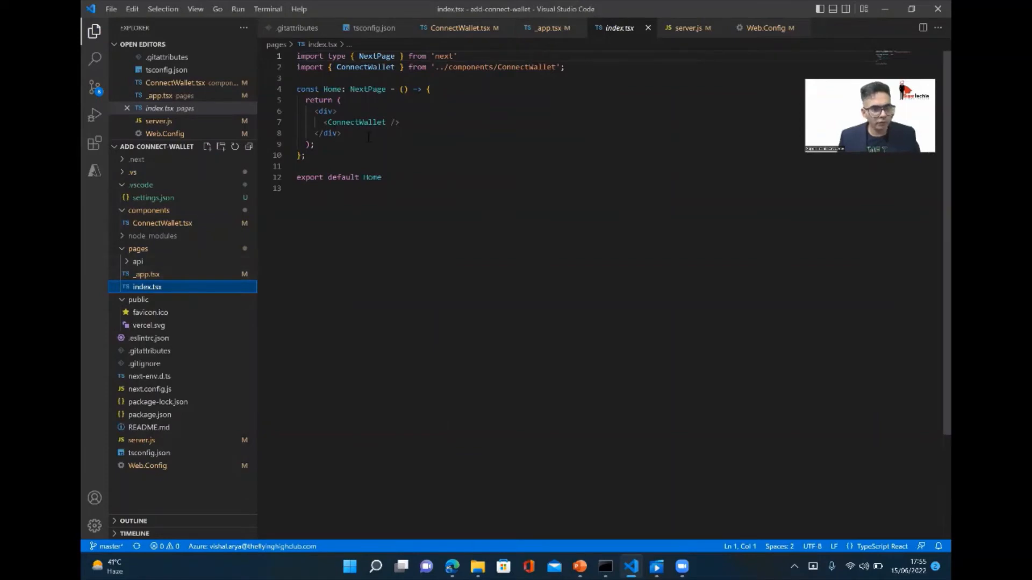
click(173, 223)
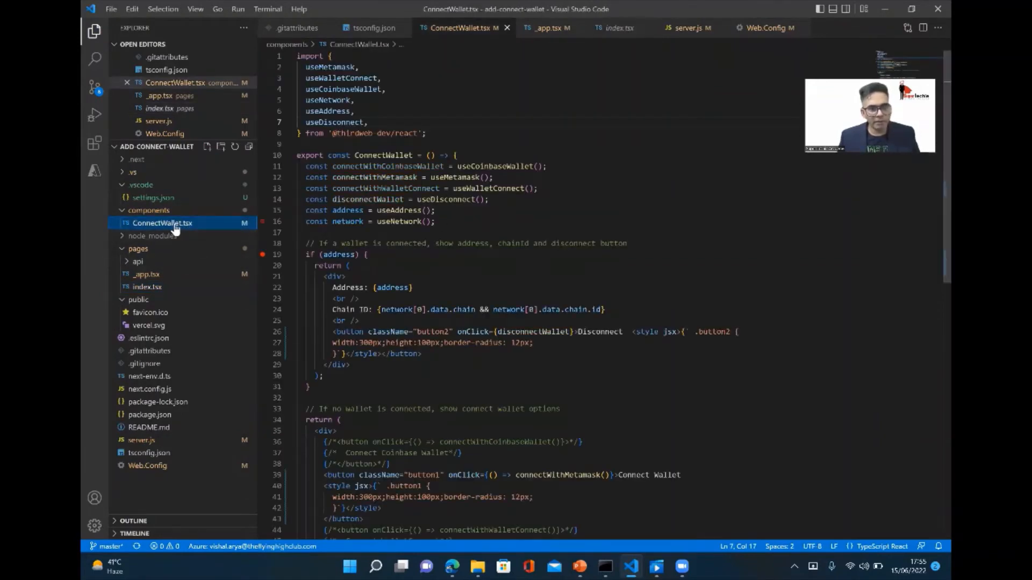
scroll(476, 324, down, 4)
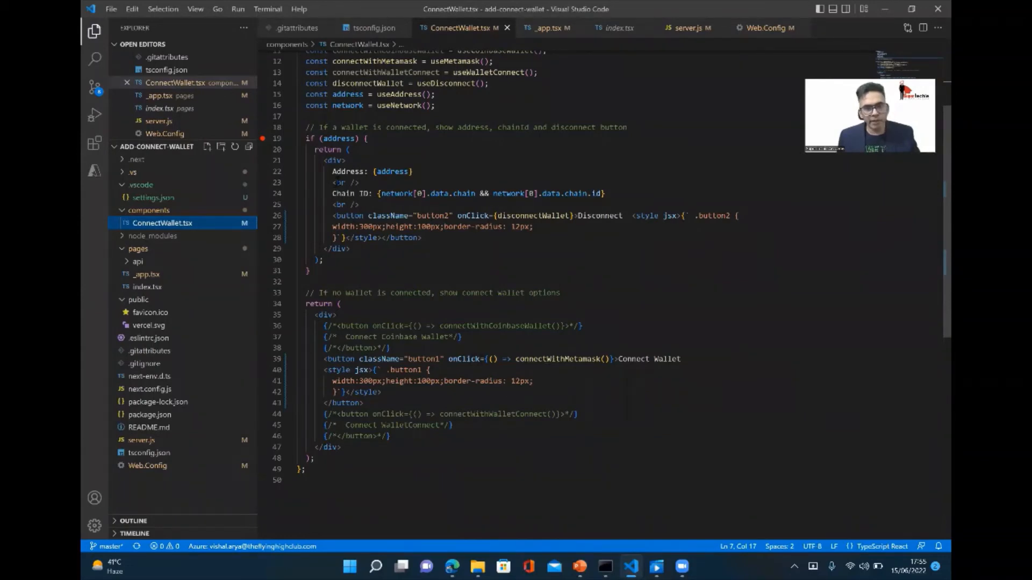
drag(333, 171, 412, 172)
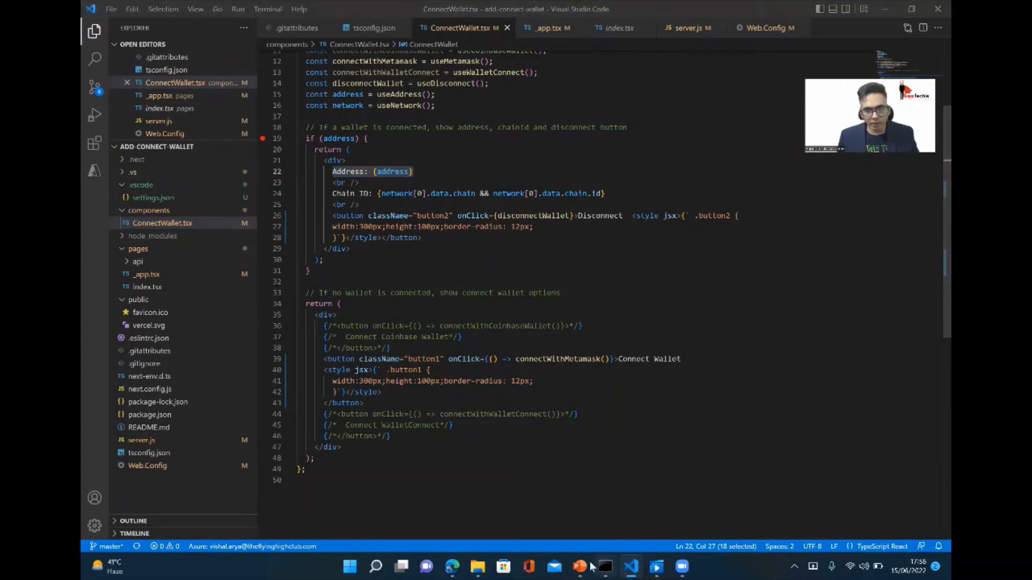
Switch to Azure's Create Web App form in the browser and browse the Node versions offered as runtime stack.
click(447, 568)
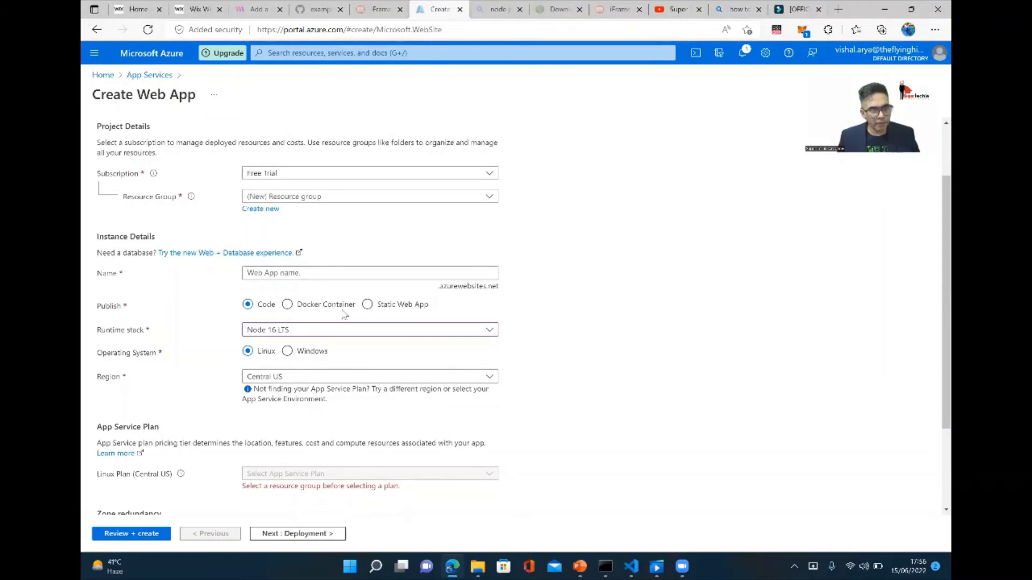
scroll(347, 320, down, 1)
click(346, 272)
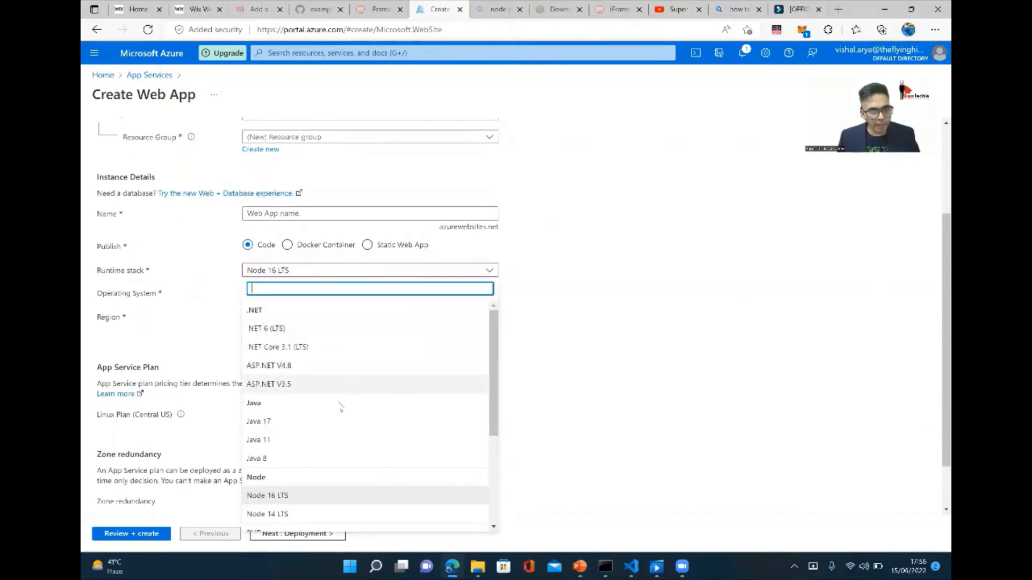
scroll(339, 410, down, 1)
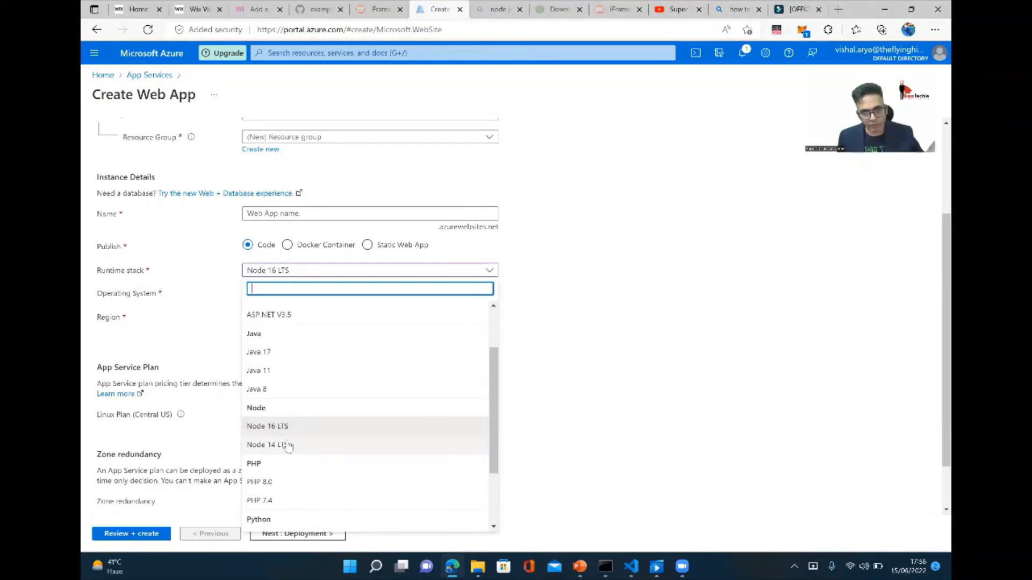
Check the locally installed Node version by running node -v in Command Prompt.
click(605, 567)
scroll(318, 172, up, 1)
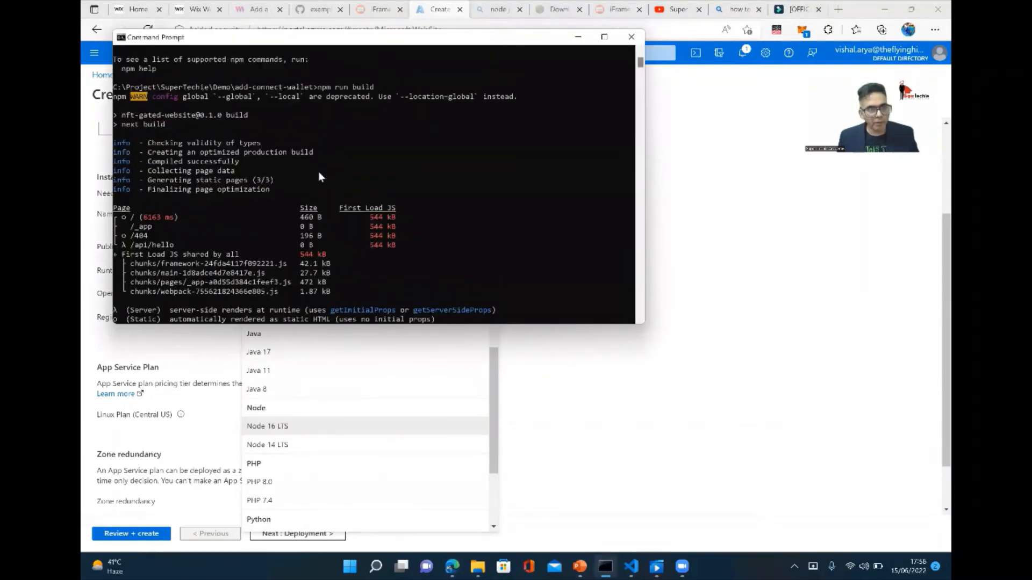
scroll(318, 176, down, 2)
text(node )
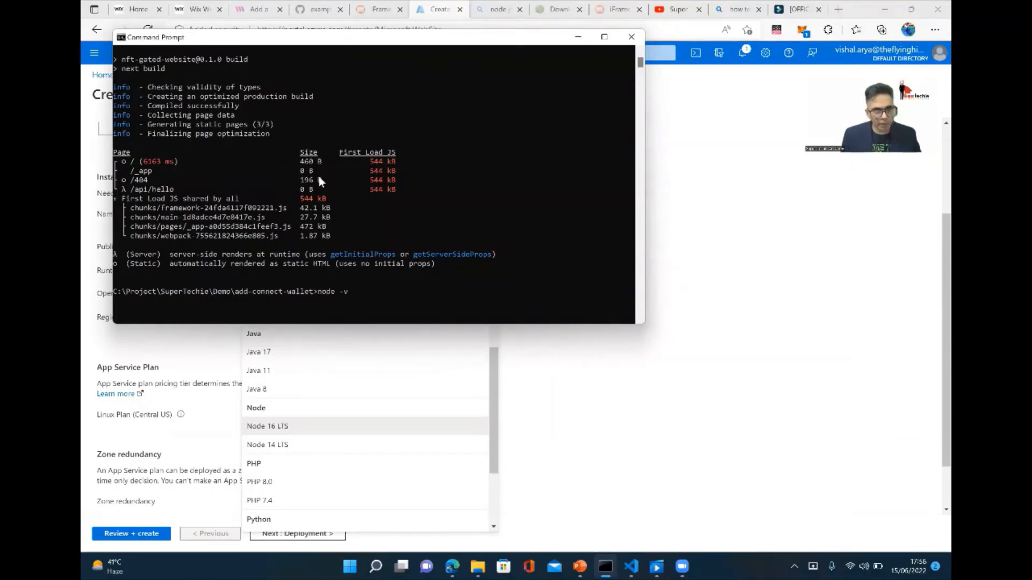
text(-v)
key(Return)
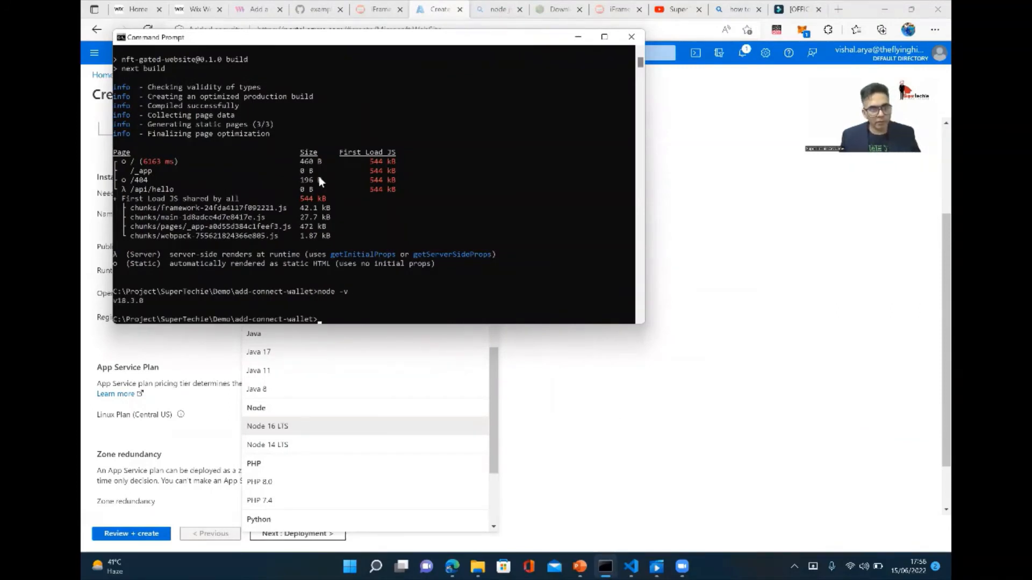
Back in the Azure Create Web App form, choose Node 16 LTS as runtime stack and Windows as operating system.
key(alt+Tab)
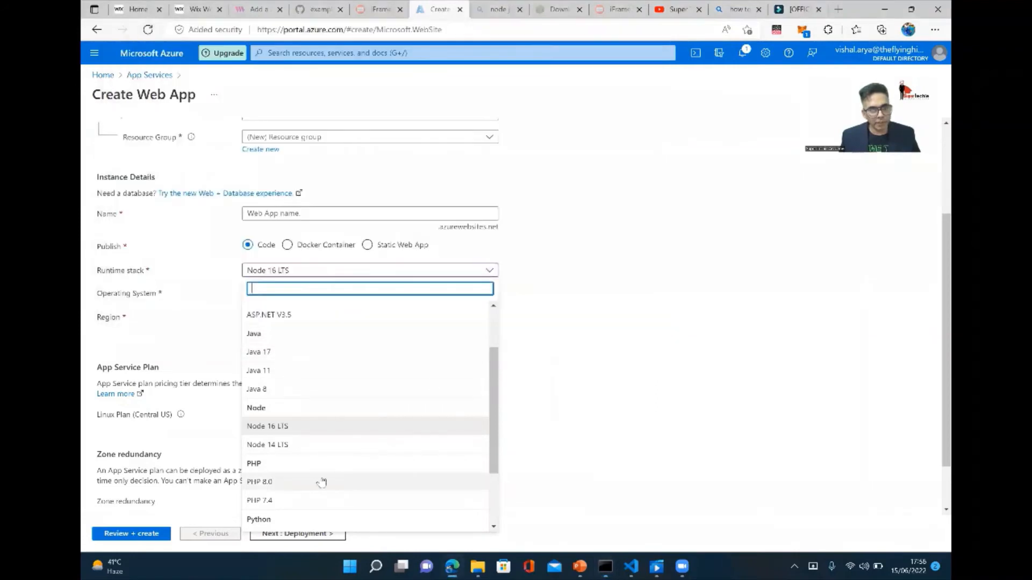
click(290, 428)
click(287, 292)
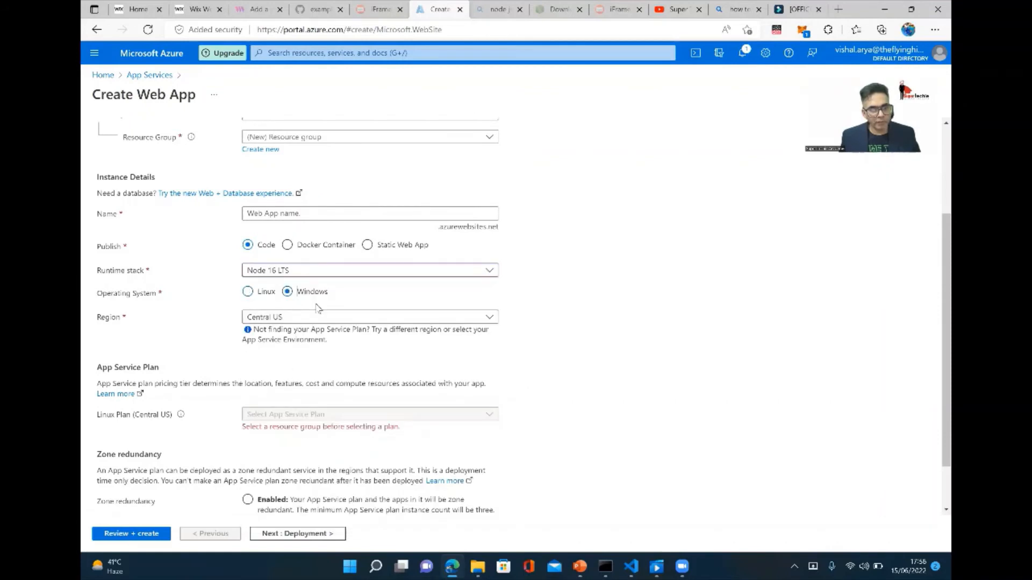
scroll(506, 366, down, 1)
scroll(505, 366, down, 1)
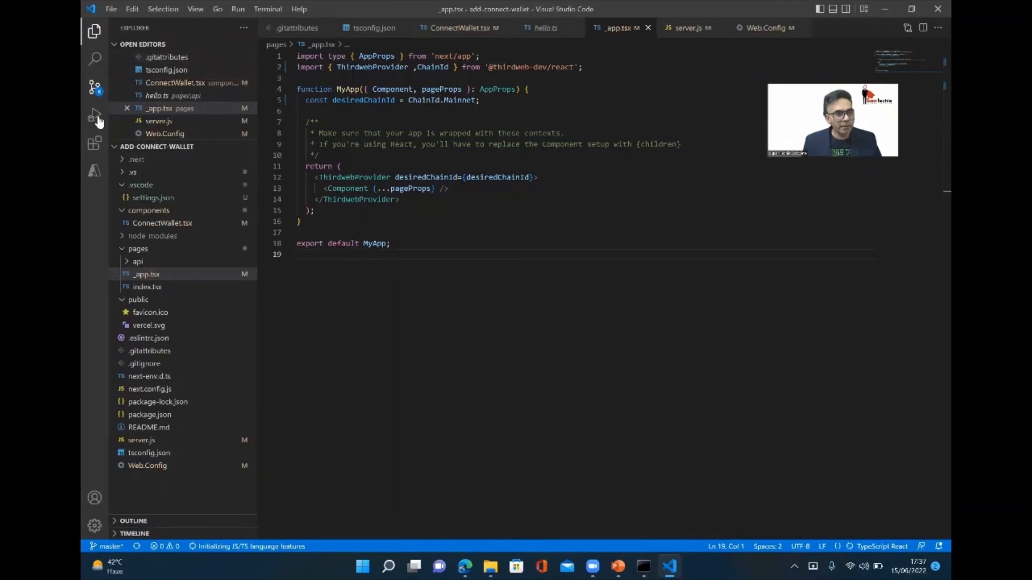
Show the Azure resources in Visual Studio Code and expand the Free Trial subscription.
click(102, 34)
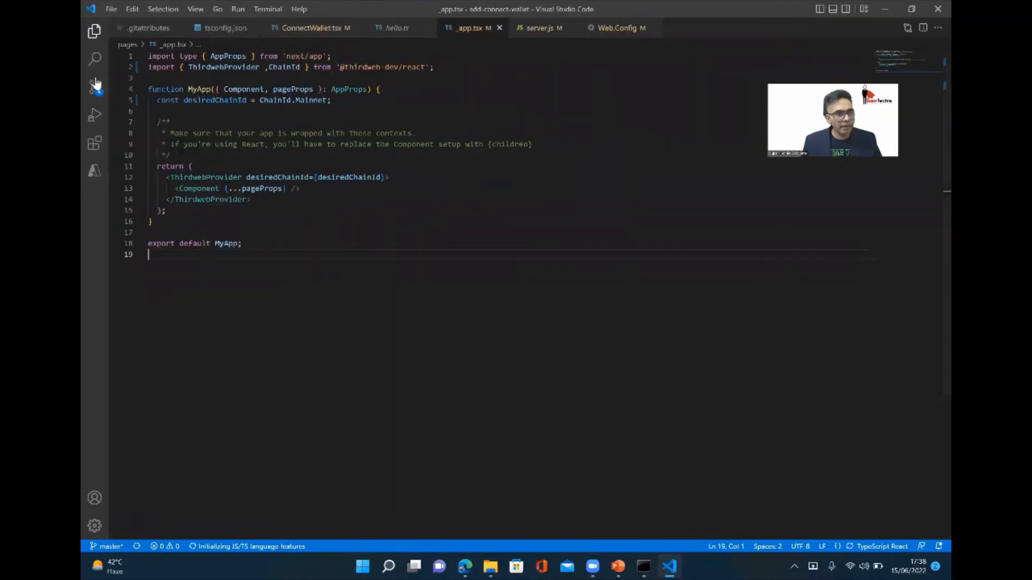
click(94, 171)
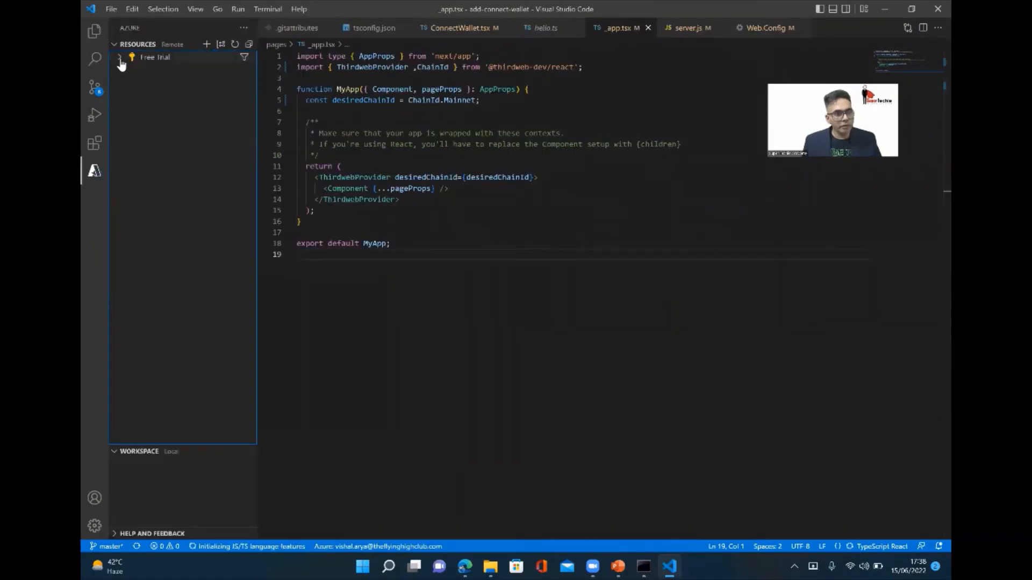
click(119, 58)
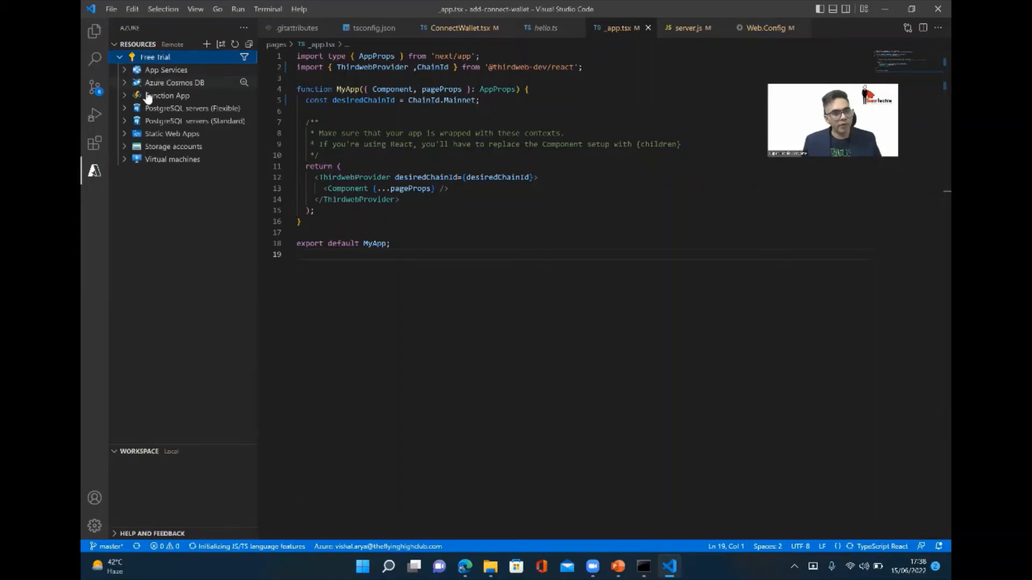
Expand the App Services and look at the deployment commands available for the FHCWallet001 web app.
click(186, 85)
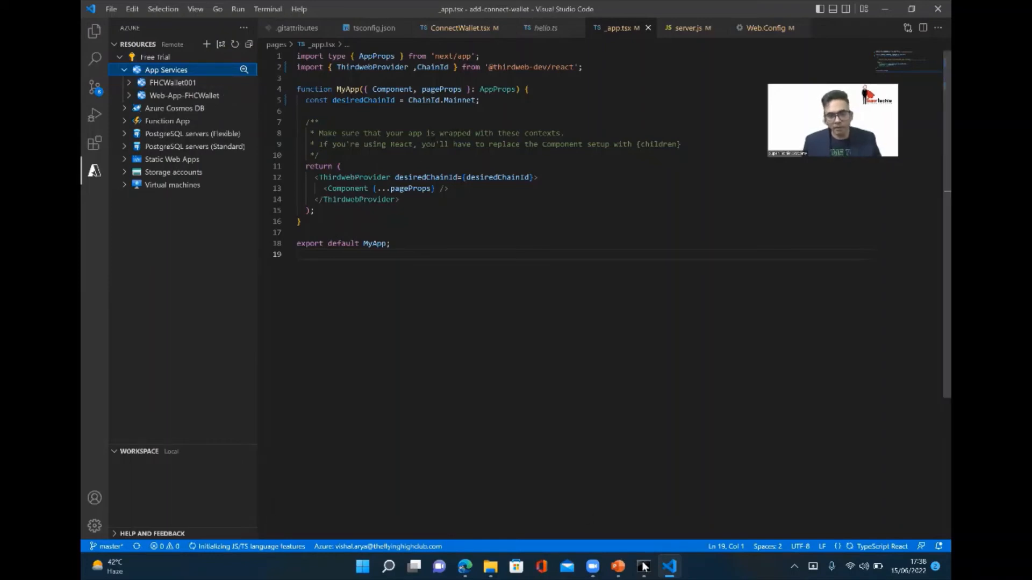
key(alt+Tab)
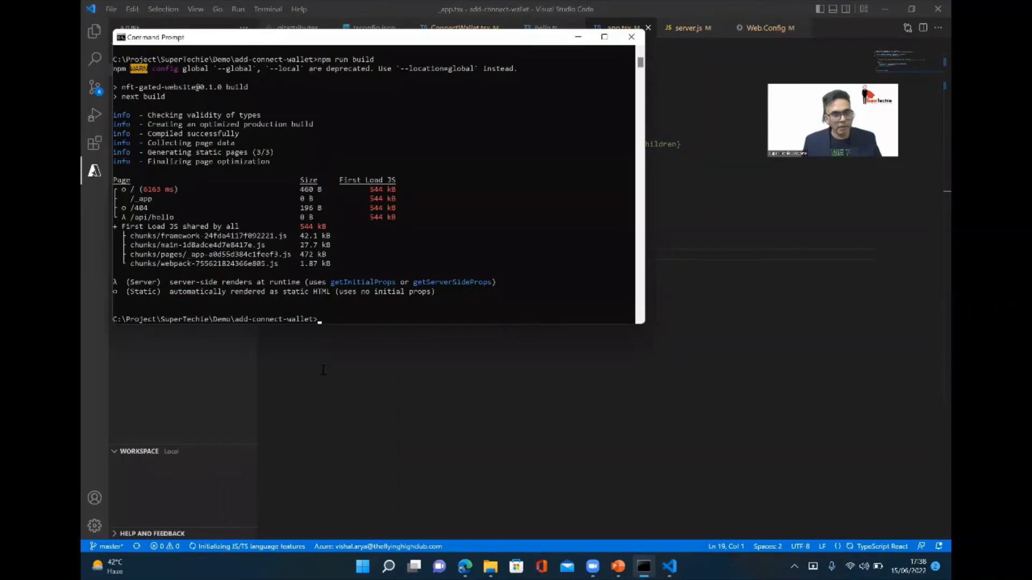
key(alt+Tab)
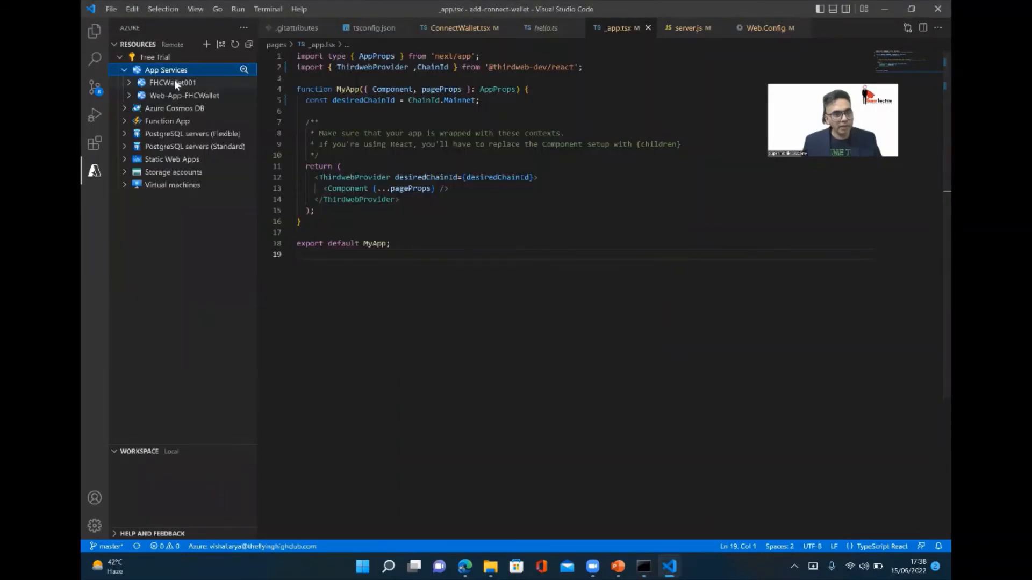
right_click(174, 79)
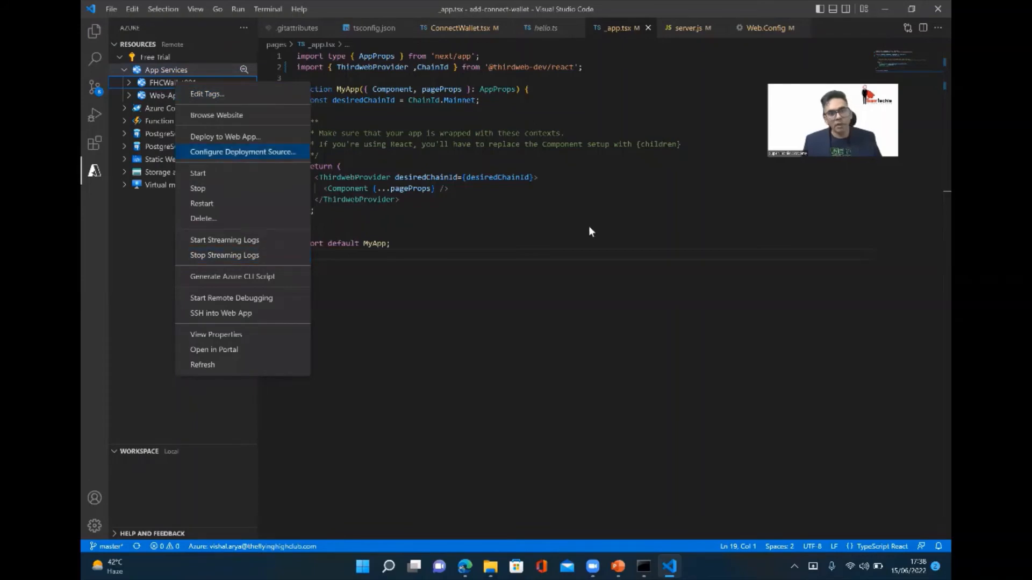
key(Escape)
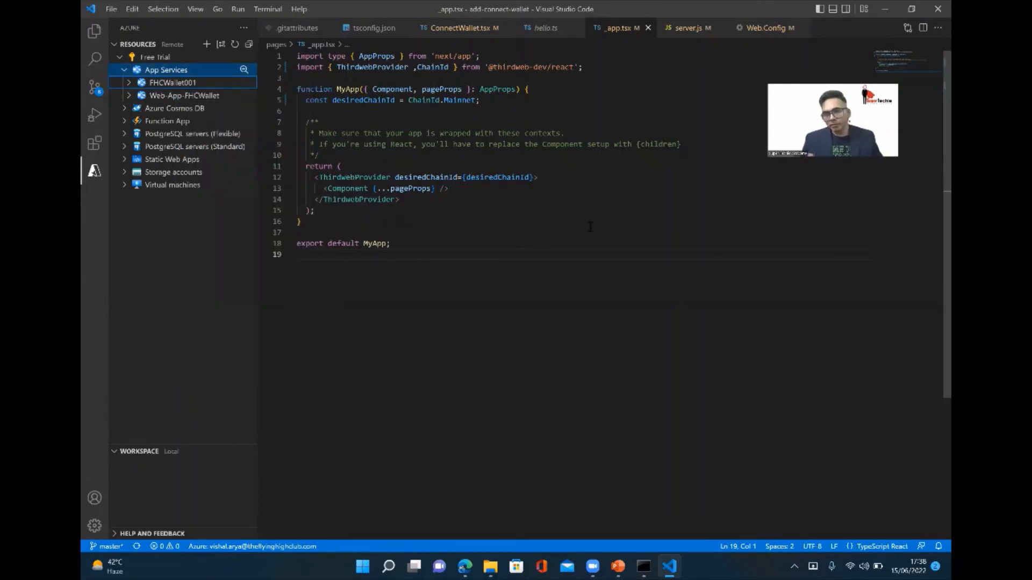
Switch to the browser and open the deployed site fhcwallet001.azurewebsites.net in a new tab.
click(465, 567)
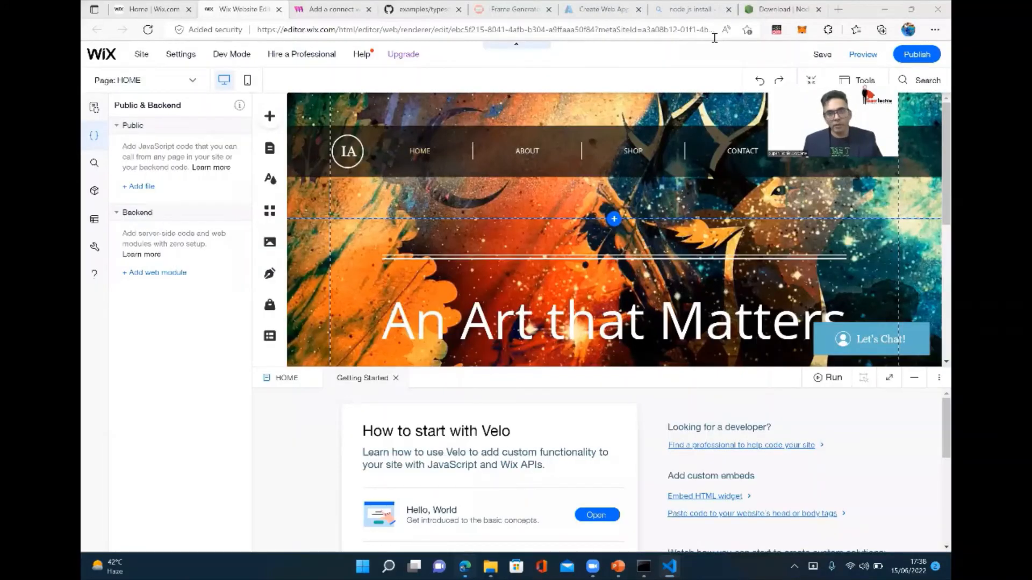
click(838, 9)
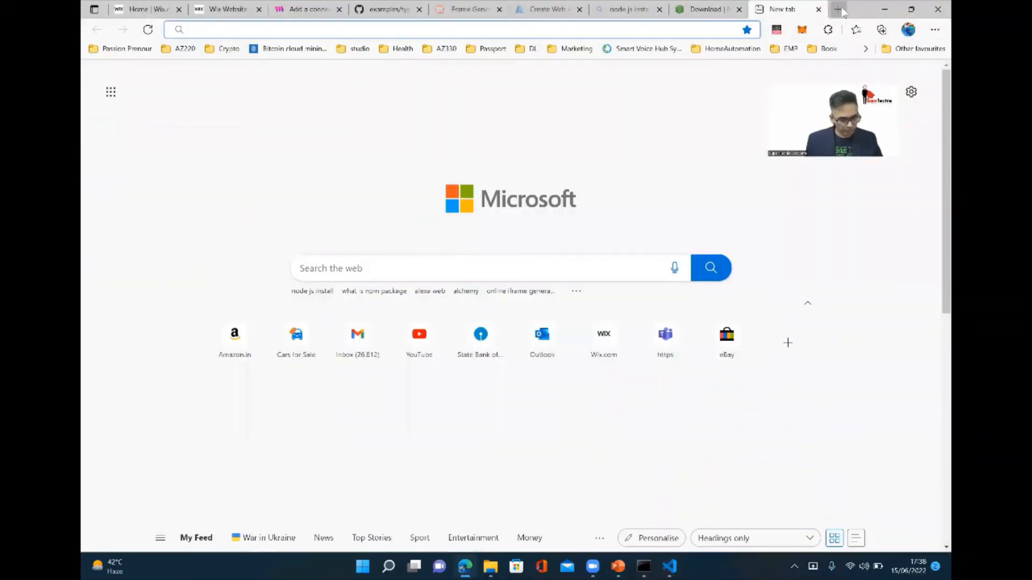
text(azu)
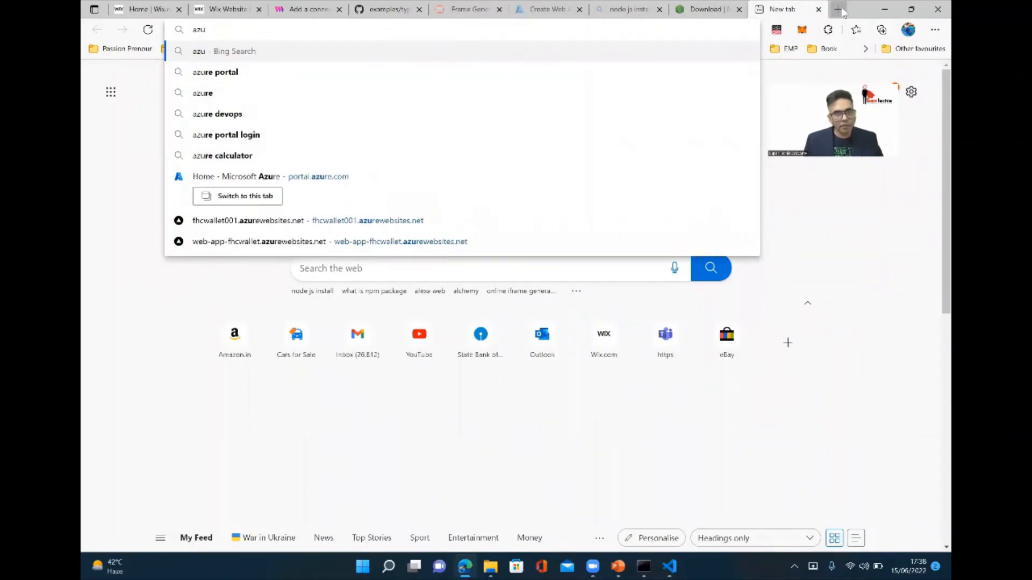
key(Up)
key(Up)
key(Return)
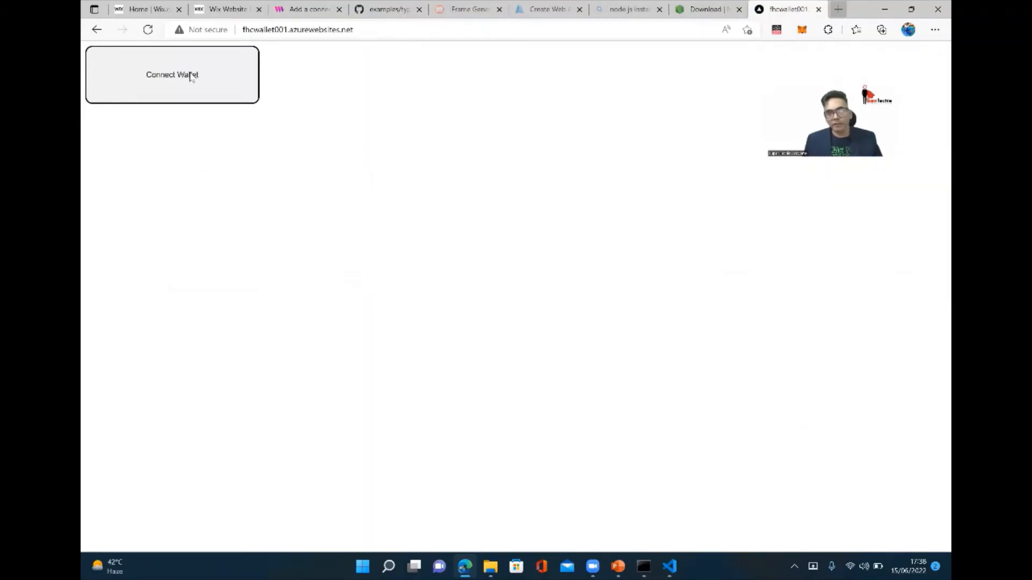
Try the Connect Wallet button on the deployed page and copy the page's address.
click(203, 92)
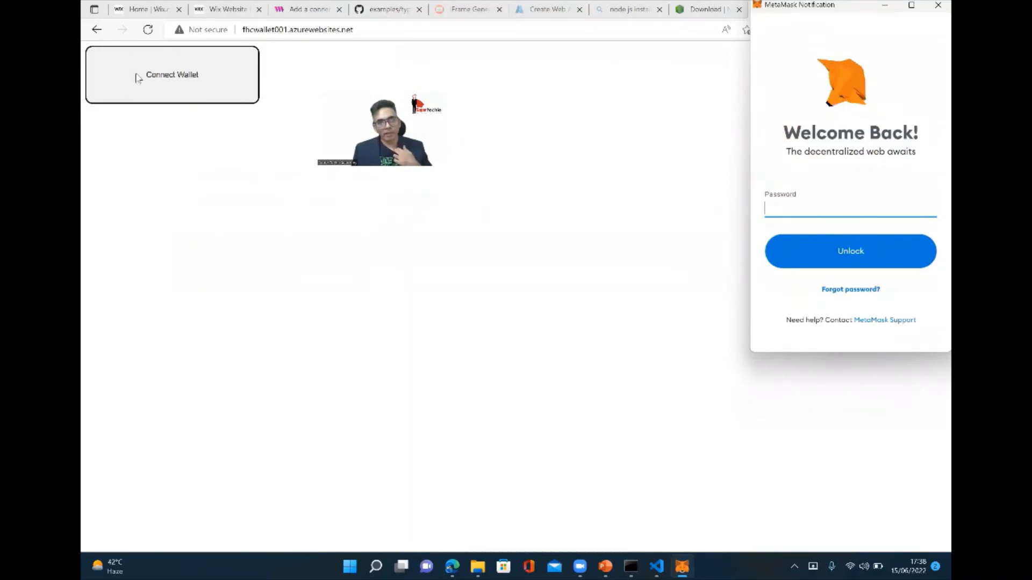
click(421, 28)
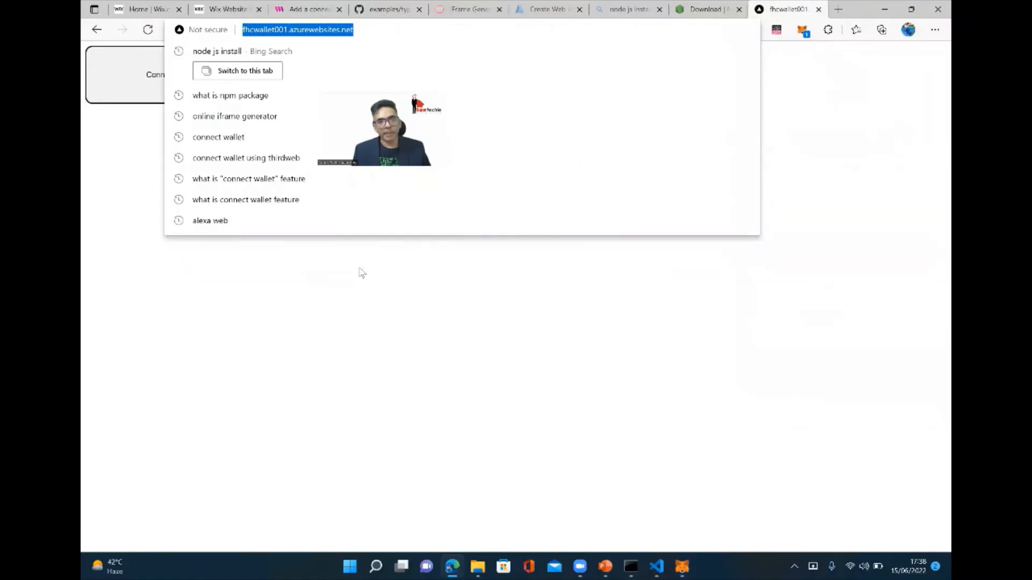
Add an Embed HTML element to the Home page in the Wix editor and open its code settings.
click(222, 12)
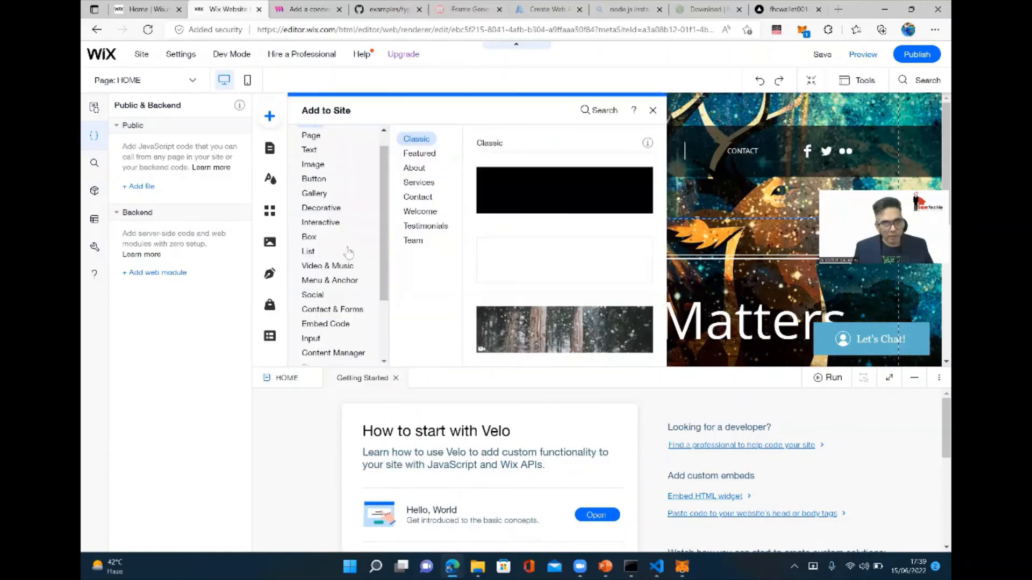
scroll(346, 252, down, 3)
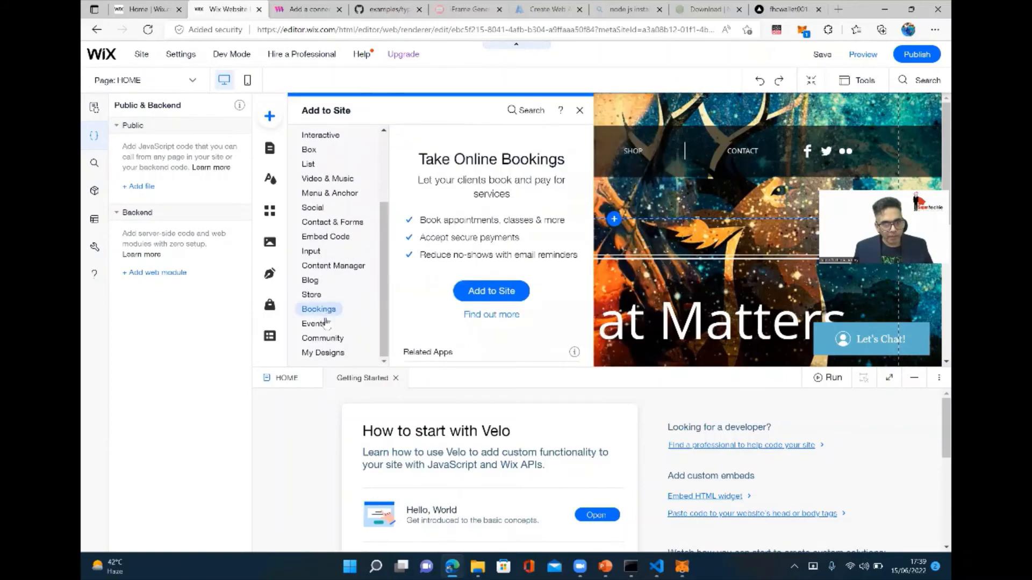
scroll(325, 320, up, 2)
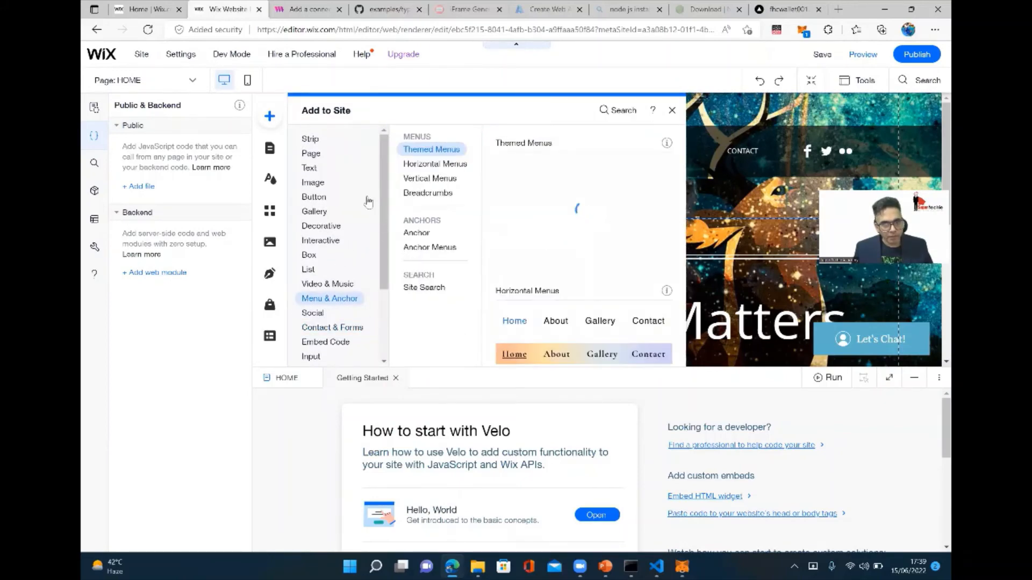
scroll(334, 220, down, 2)
scroll(330, 232, down, 2)
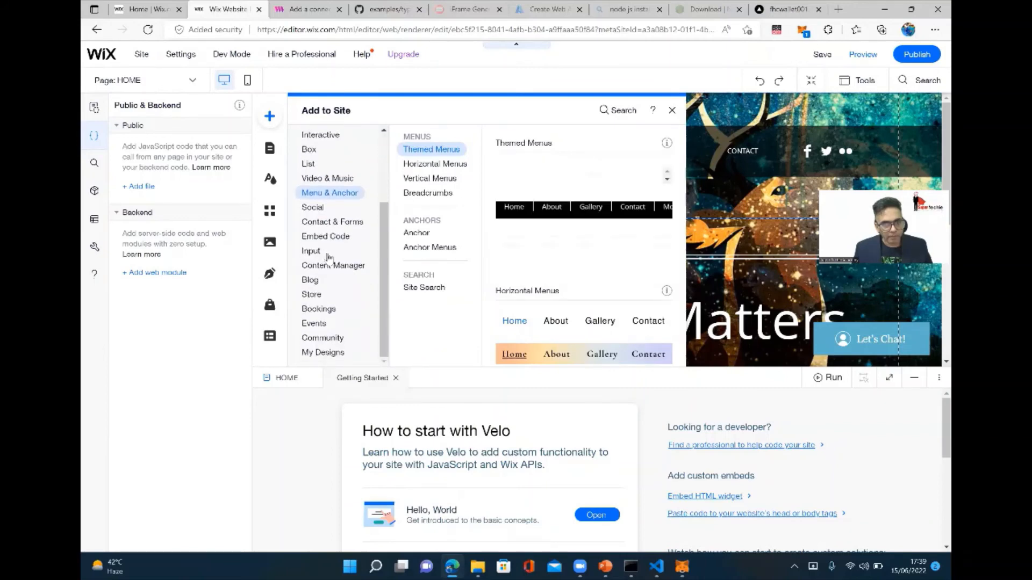
mouse_move(332, 242)
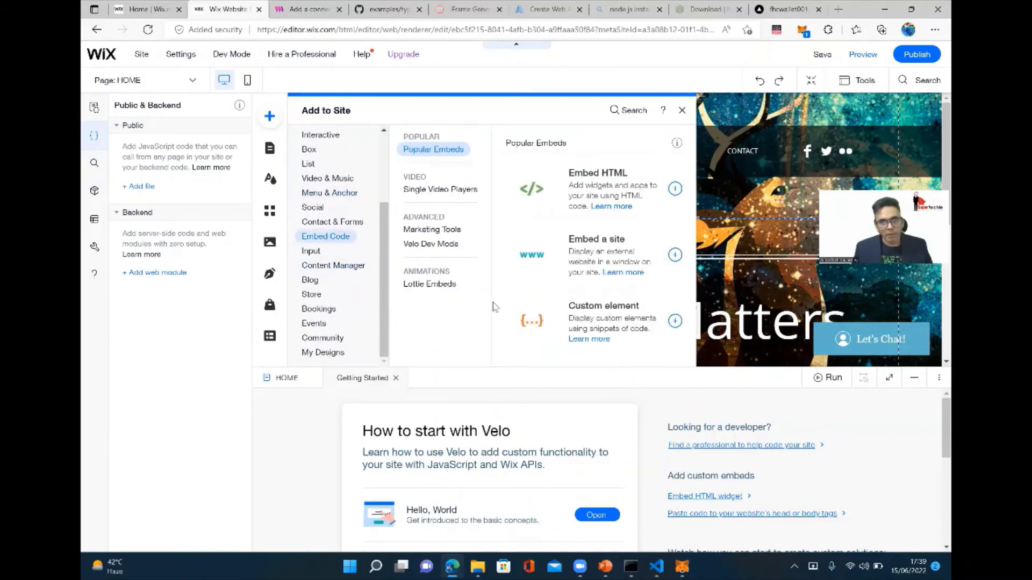
click(595, 196)
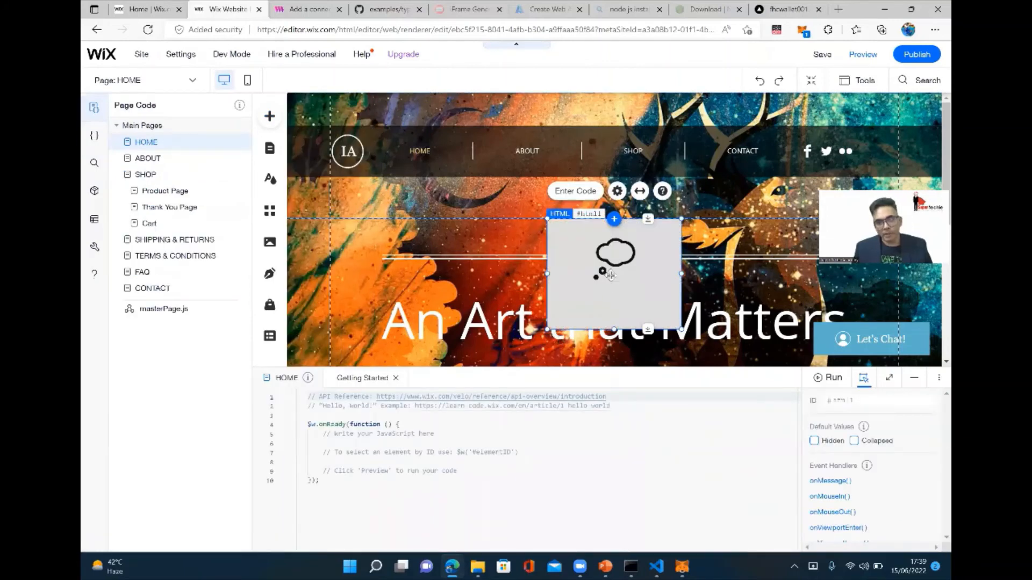
click(576, 192)
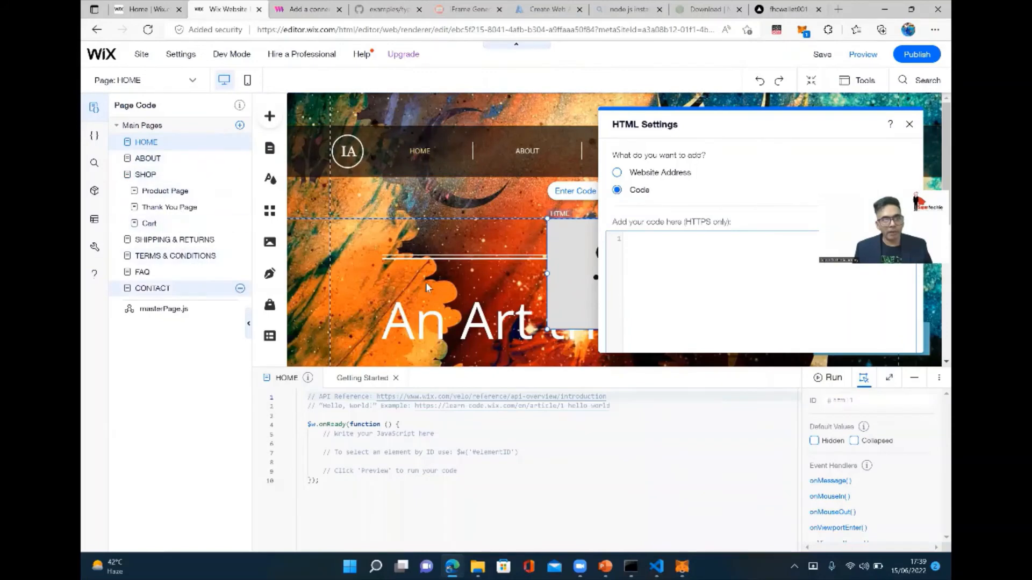
Look up an online iframe generator and open iframe-generator.com in a new browser tab.
key(ctrl+l)
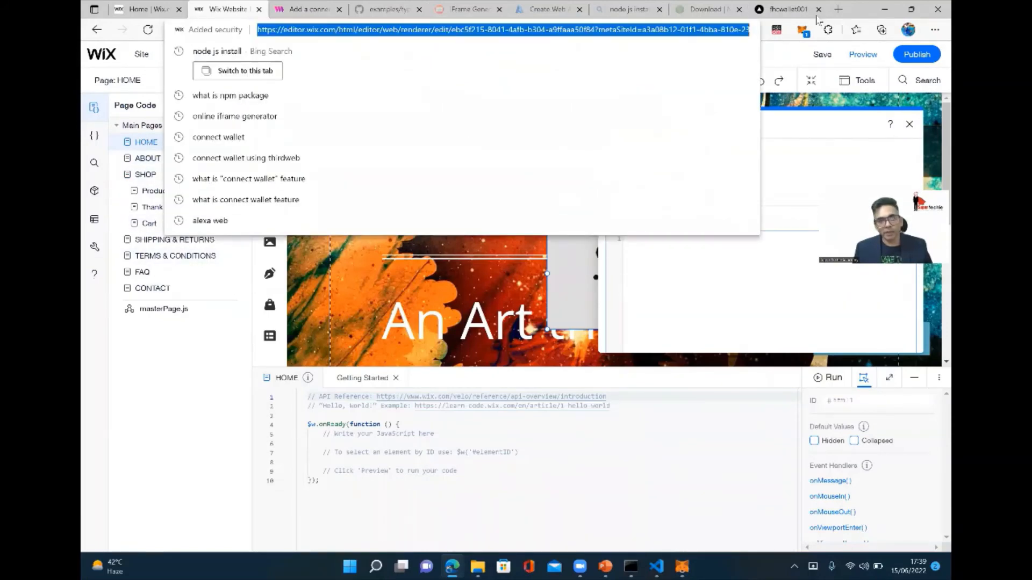
click(629, 10)
click(400, 10)
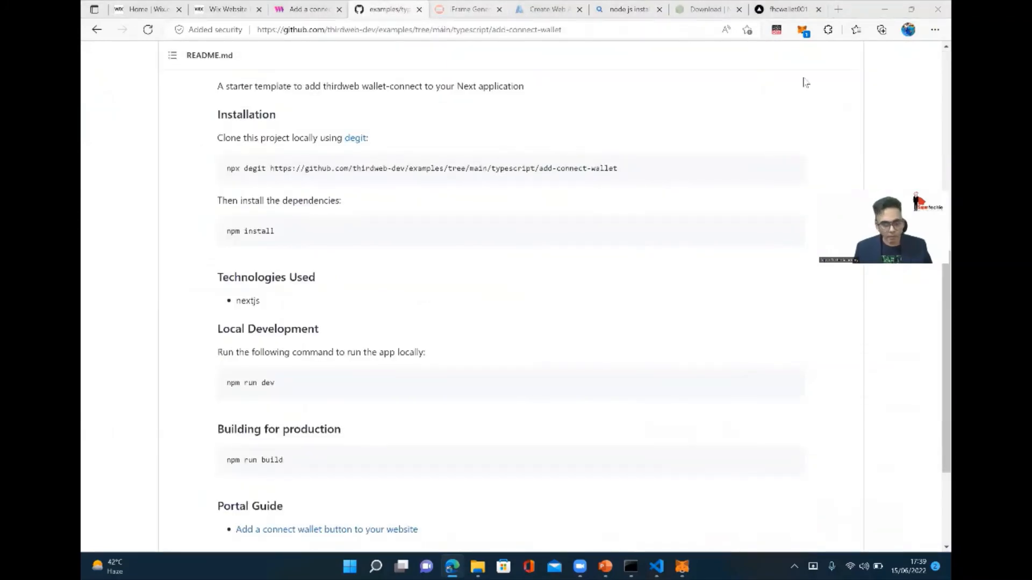
key(ctrl+t)
text(online ifr)
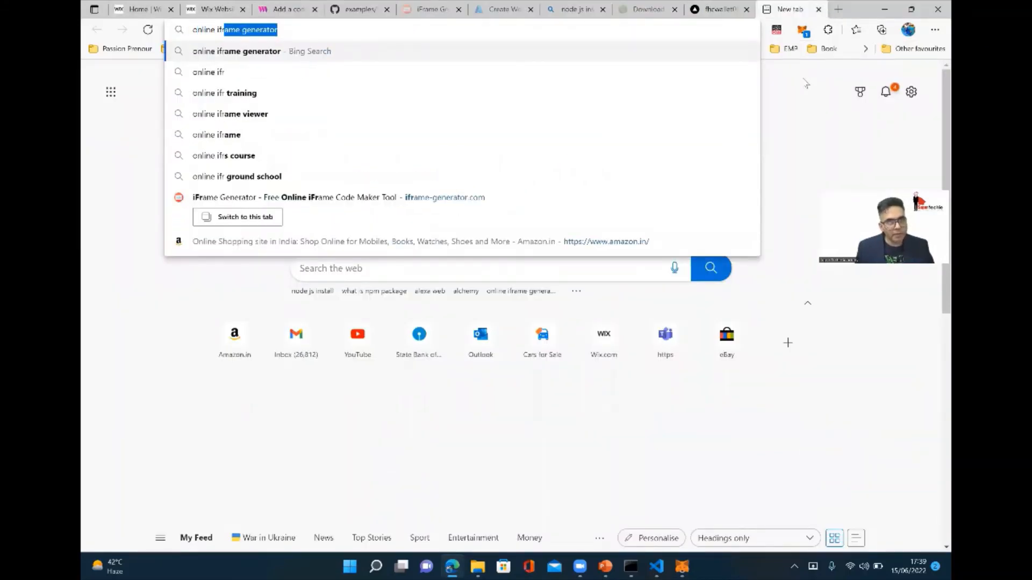
key(Down)
key(Down)
key(Down)
key(Down)
key(Down)
key(Down)
key(Down)
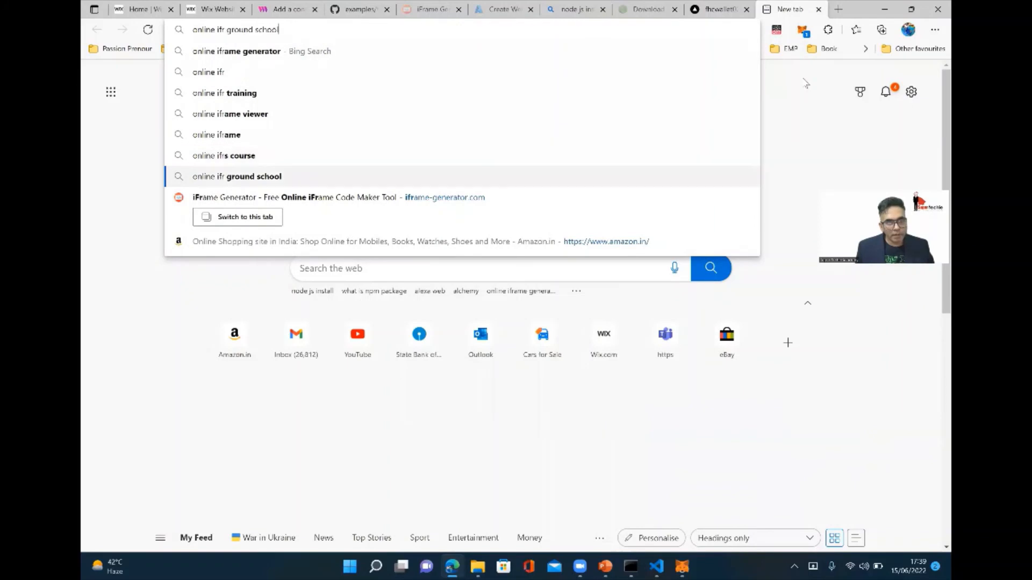
key(Return)
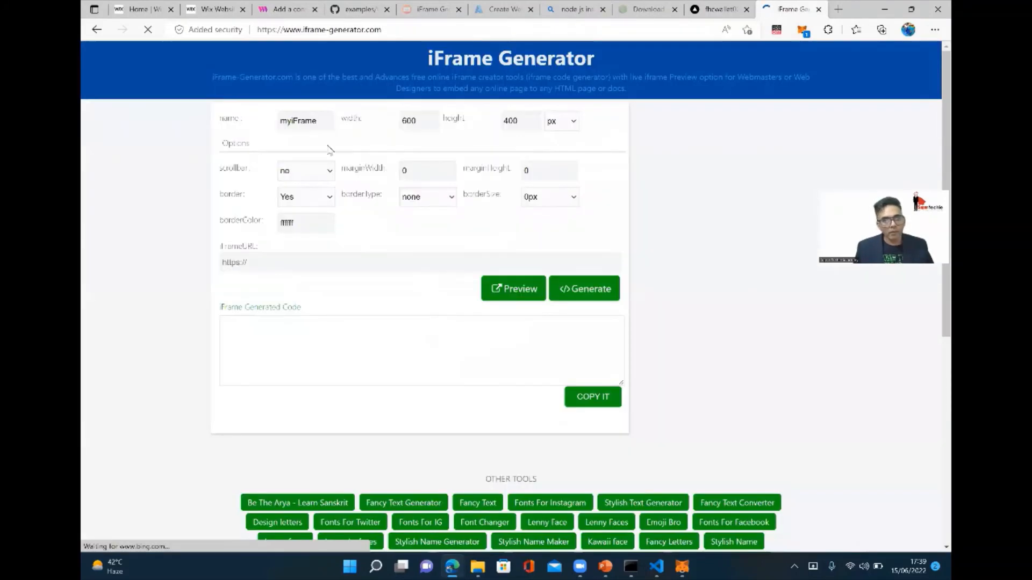
click(324, 353)
click(292, 271)
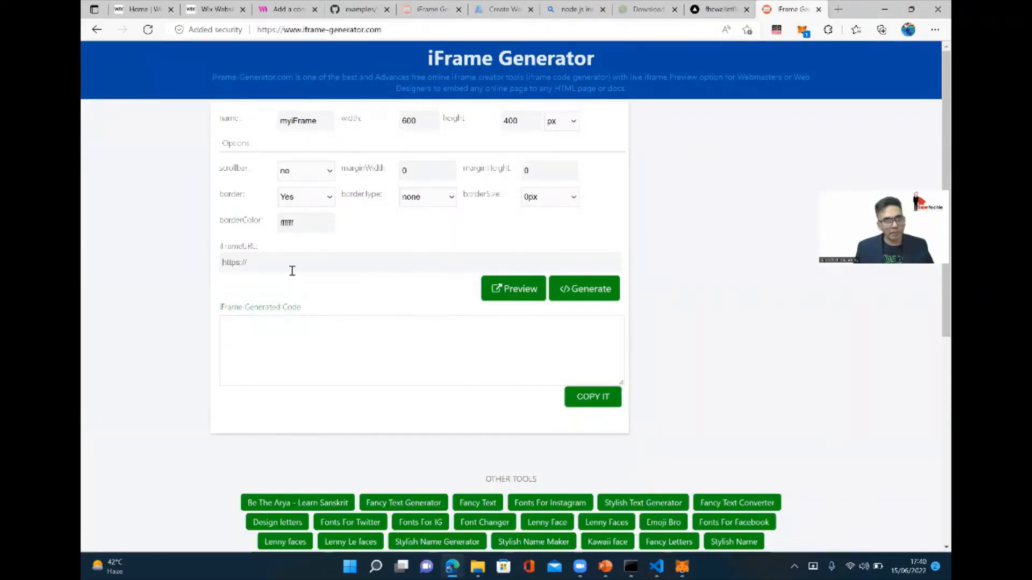
text(http://fhcwallet001.azurewebsites.net/)
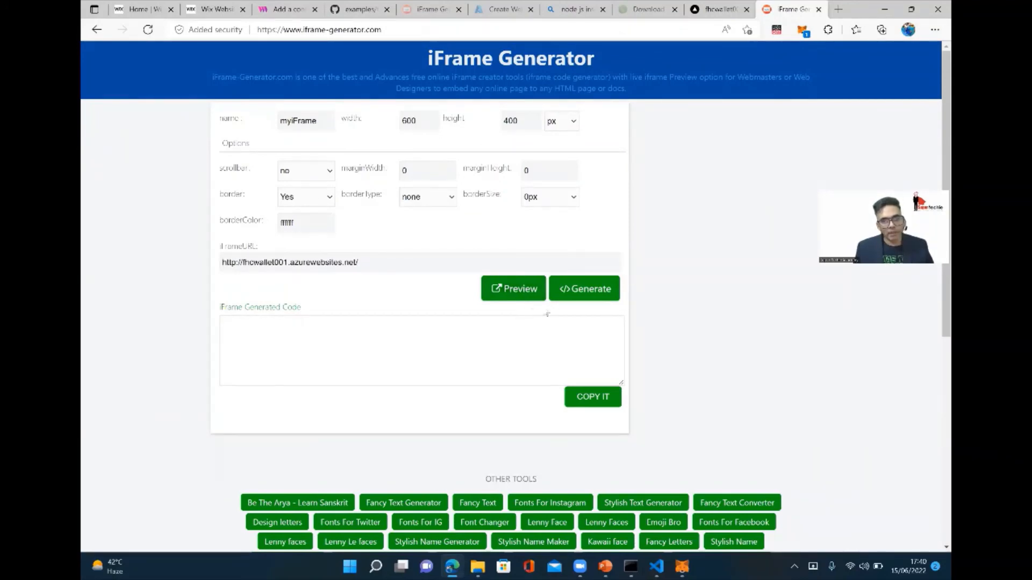
click(573, 291)
click(499, 368)
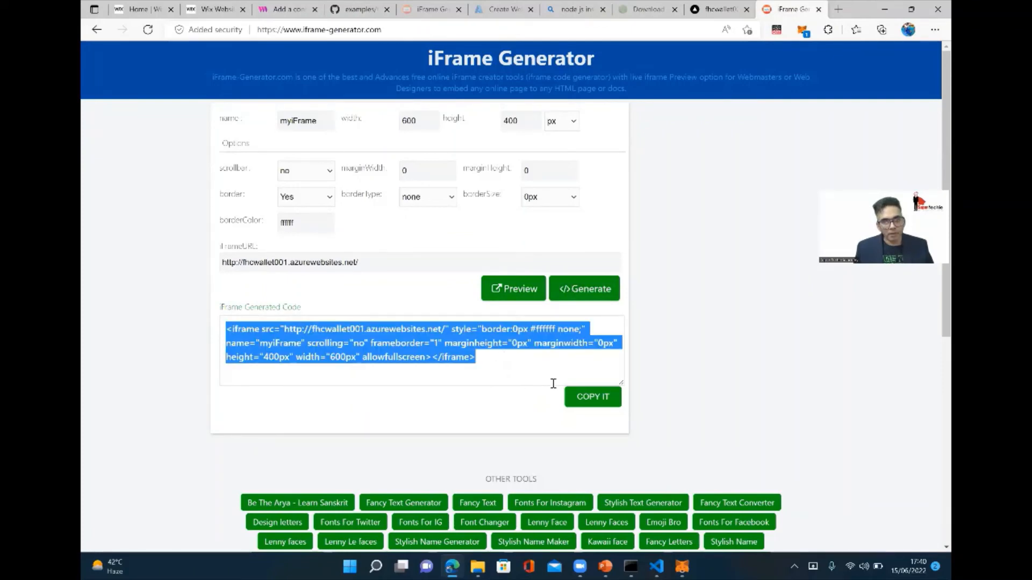
click(593, 397)
Paste the copied iframe code into the Wix HTML element's code settings and update the element.
click(711, 11)
click(649, 9)
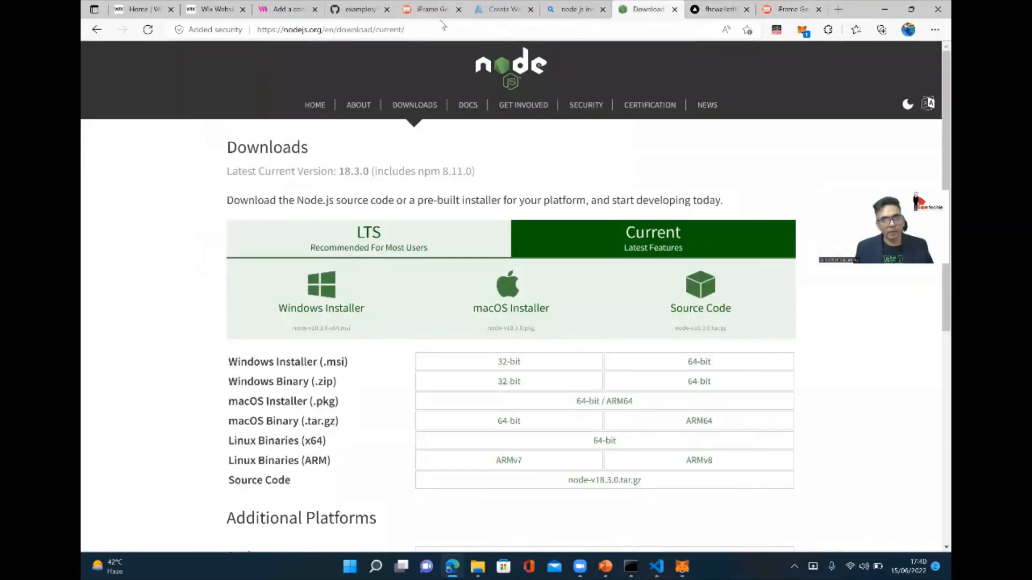
click(211, 9)
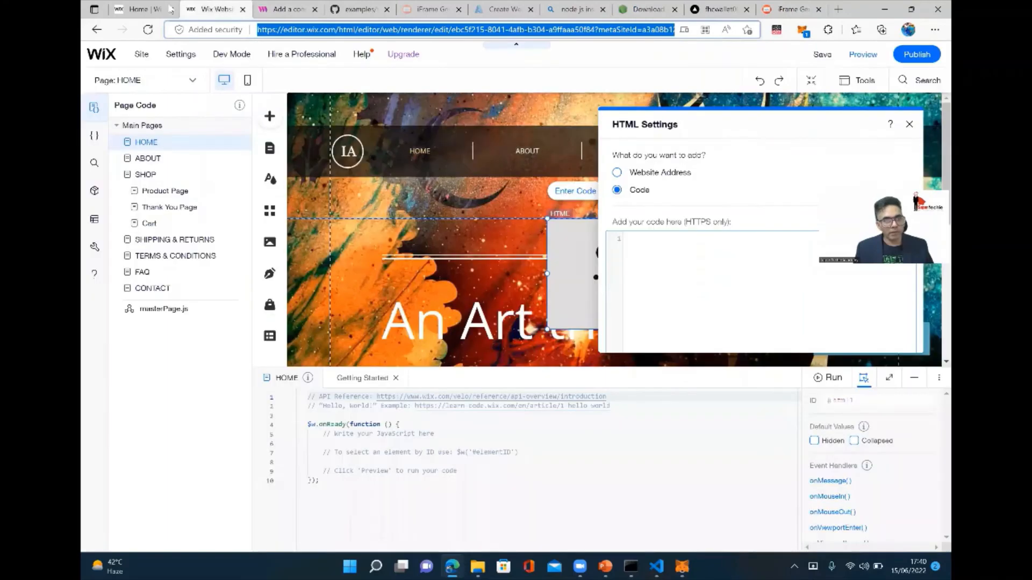
click(687, 250)
key(ctrl+v)
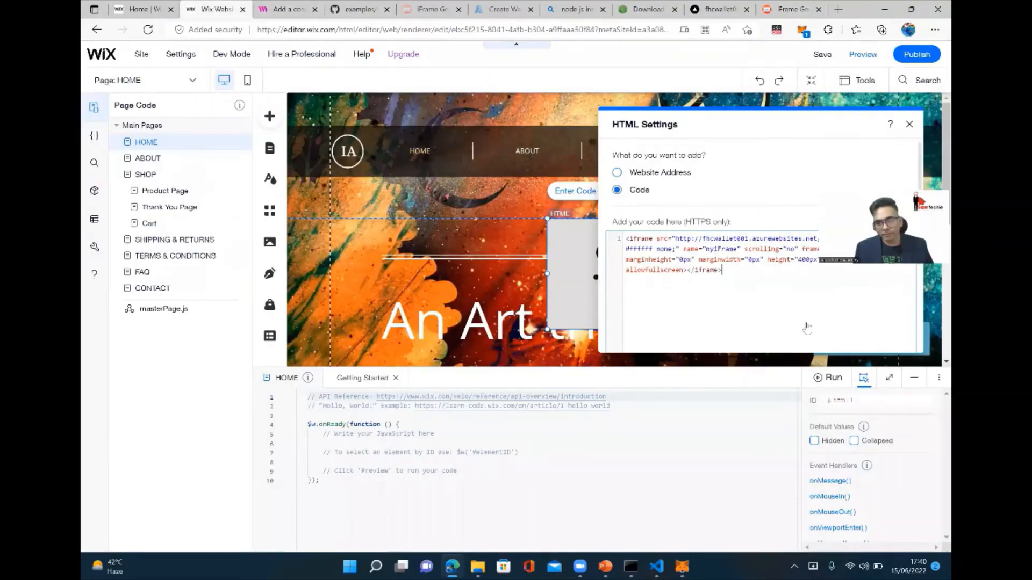
scroll(811, 327, down, 2)
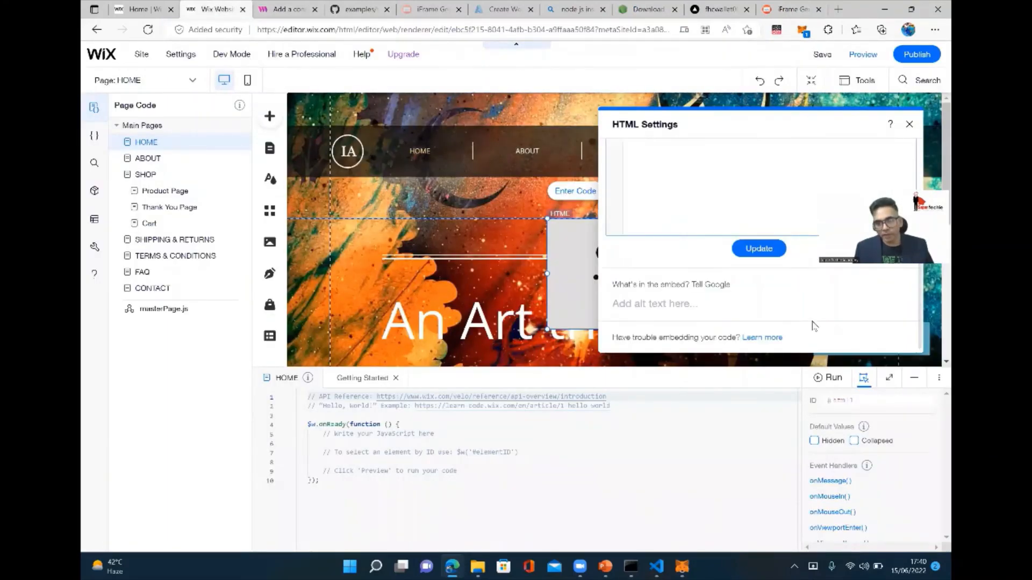
click(771, 253)
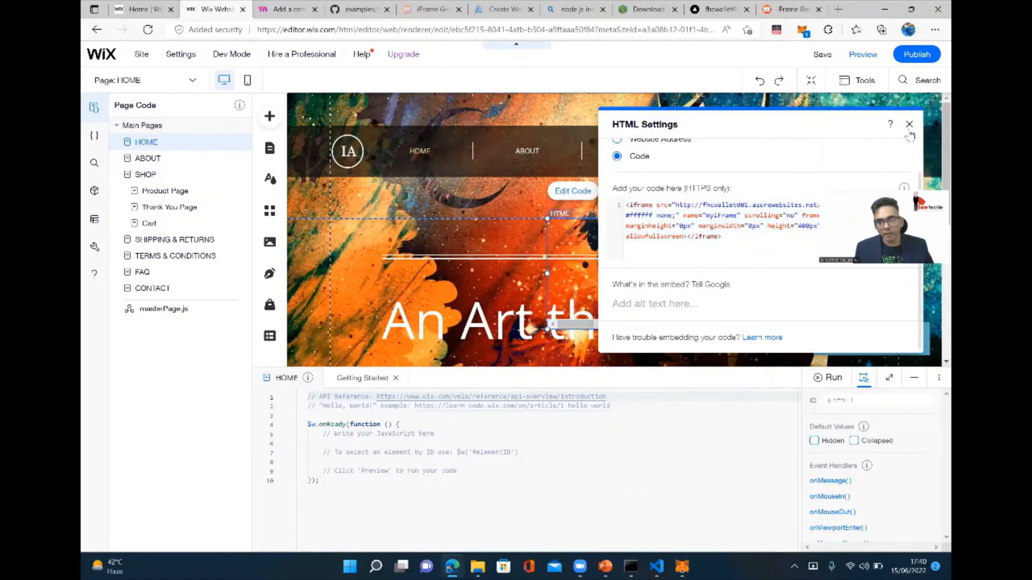
Change the iframe source URL from http to https, update the HTML element and close its settings.
click(763, 247)
scroll(712, 244, up, 1)
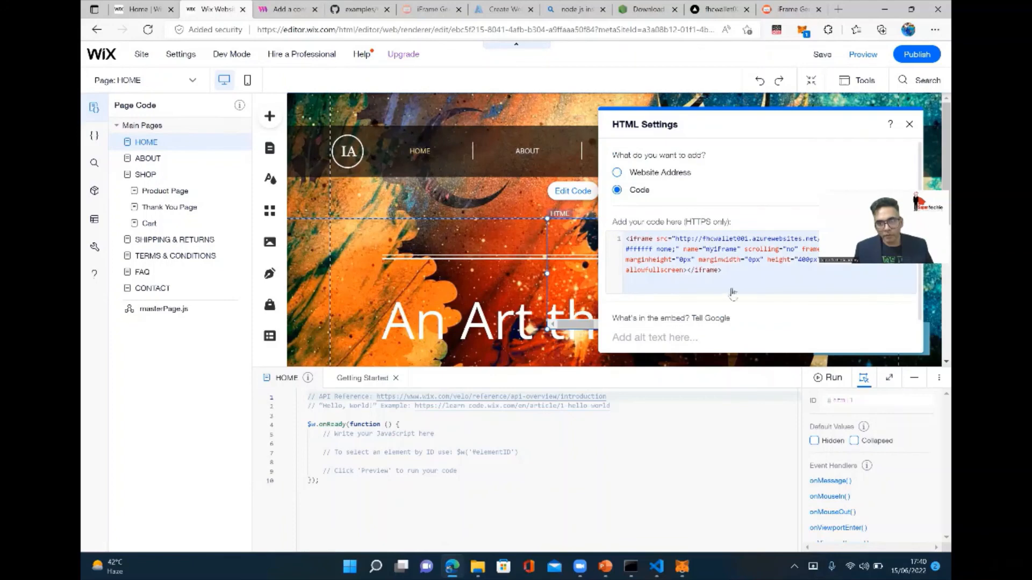
click(693, 240)
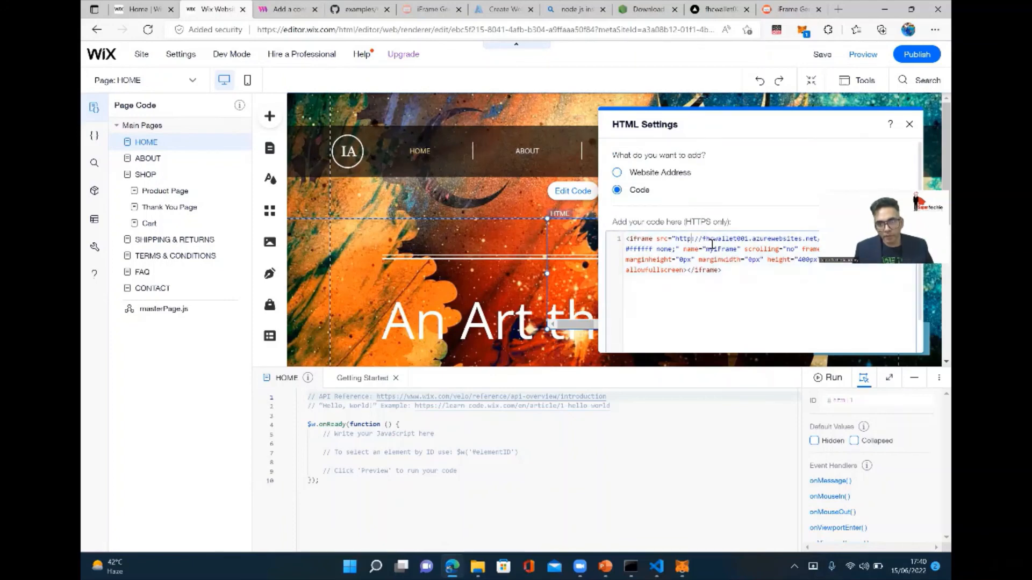
text(s)
click(755, 255)
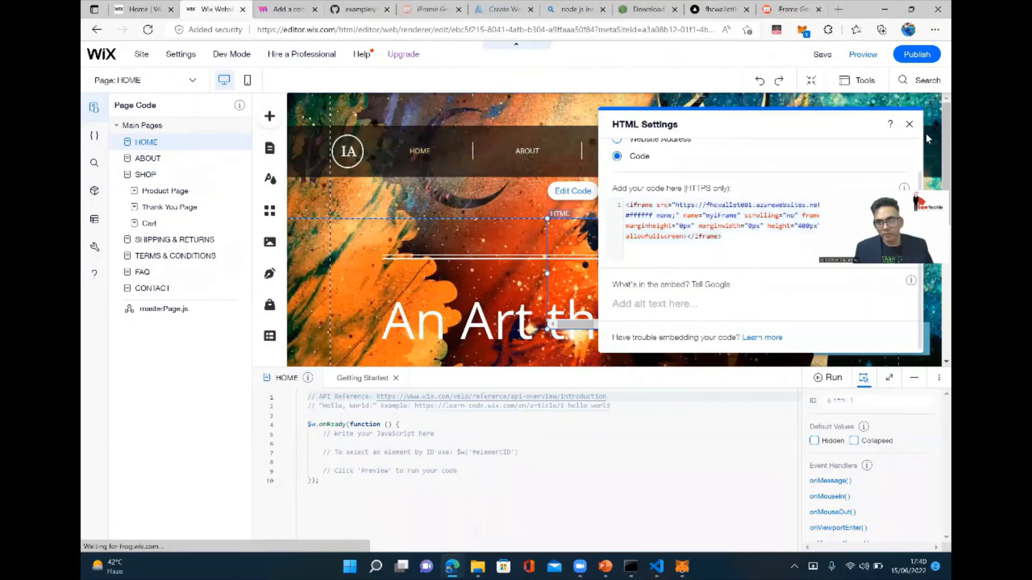
click(910, 125)
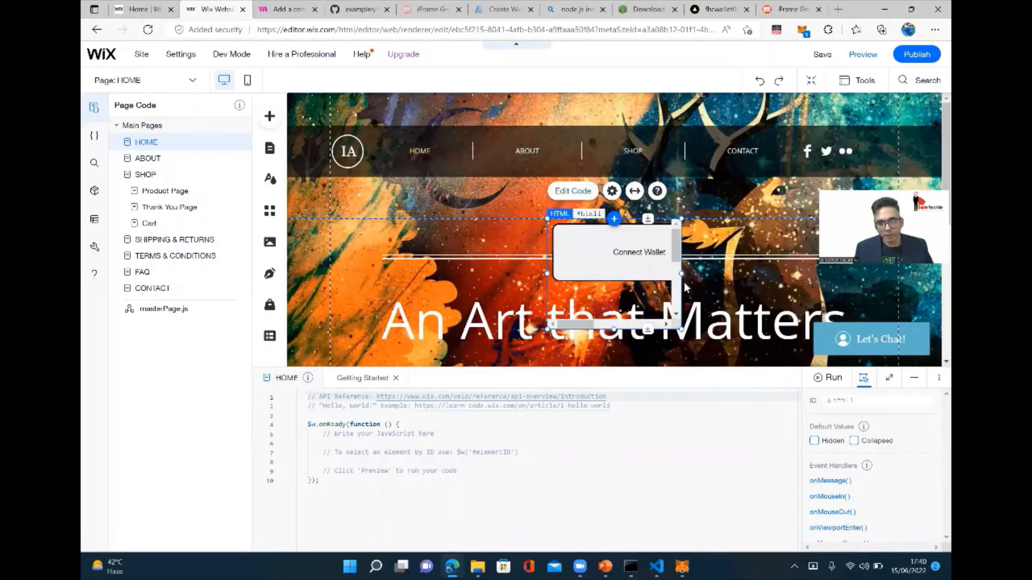
Widen the embedded HTML element on the Home page to fit the whole Connect Wallet button.
drag(681, 273, 755, 273)
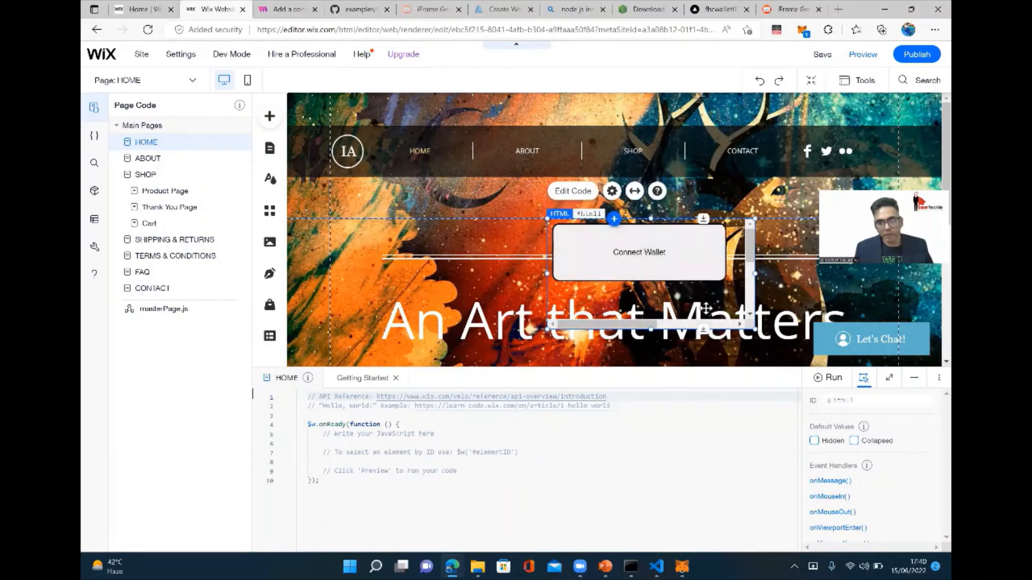